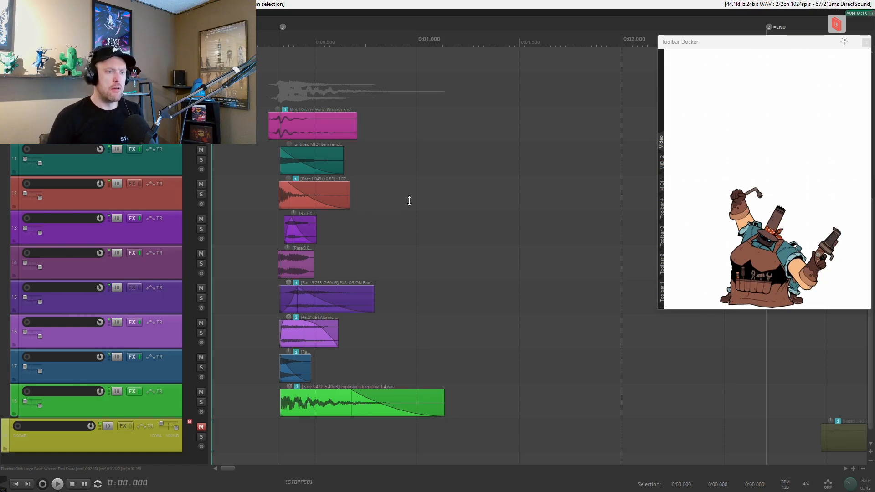
Play back the full layered sound effect from the start of the project.
{"action": "left_click", "coordinate": [456, 196]}
{"action": "key", "text": "space"}
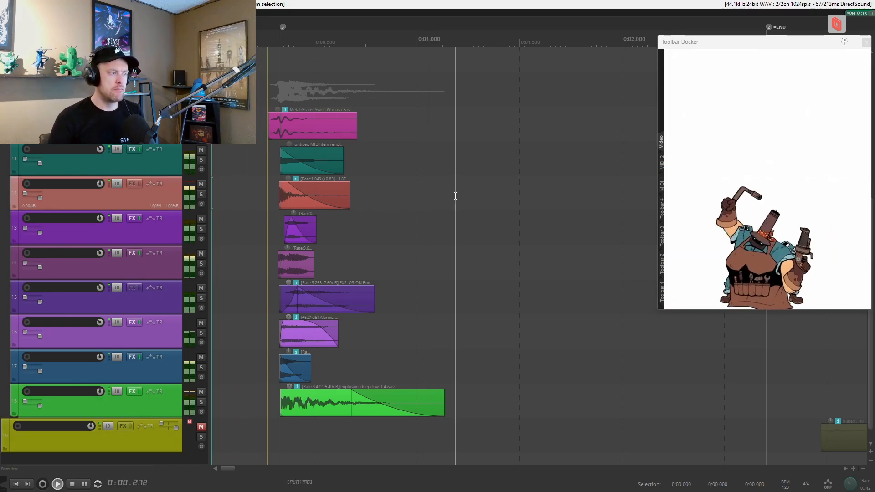
{"action": "key", "text": "space"}
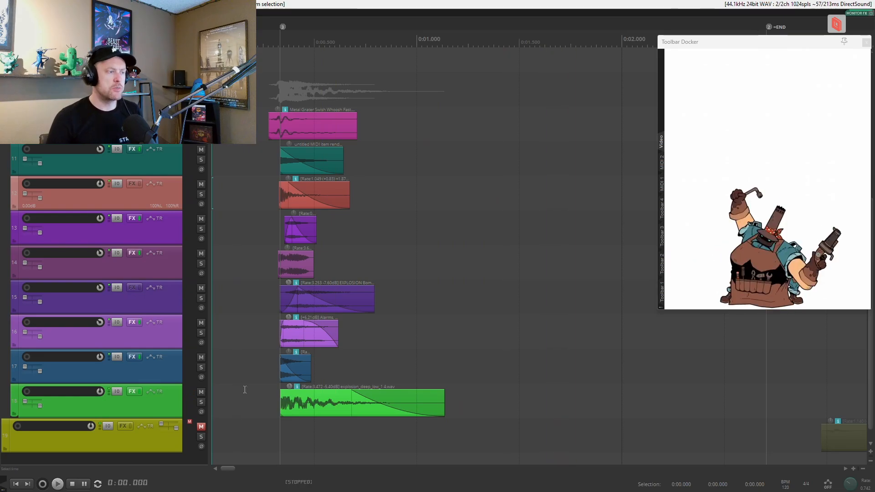
Solo track 10 with the metal grater whoosh, audition it from the start, and clear its solo.
{"action": "scroll", "coordinate": [244, 389], "scroll_direction": "up", "scroll_amount": 2}
{"action": "scroll", "coordinate": [246, 389], "scroll_direction": "up", "scroll_amount": 2}
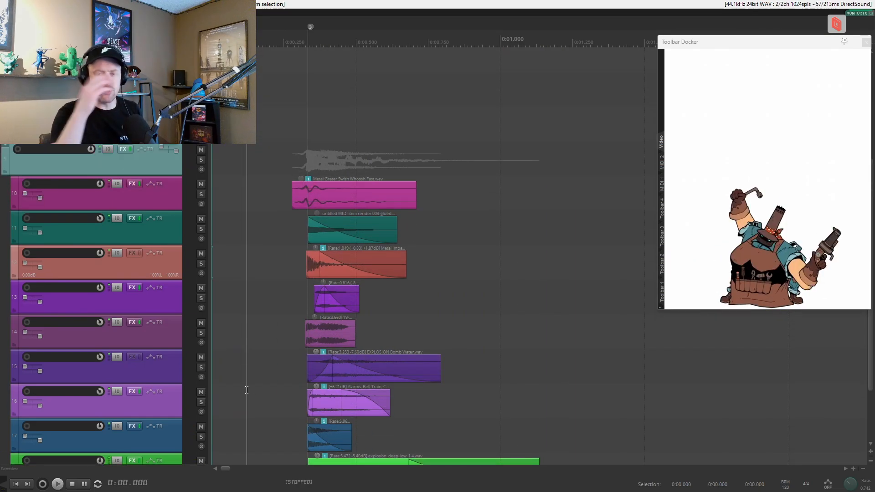
{"action": "scroll", "coordinate": [252, 387], "scroll_direction": "down", "scroll_amount": 2}
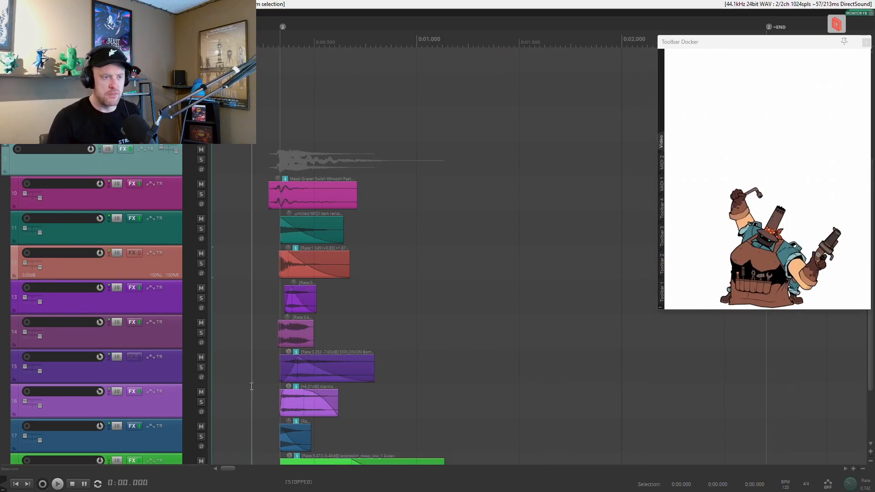
{"action": "scroll", "coordinate": [251, 386], "scroll_direction": "down", "scroll_amount": 1}
{"action": "left_click", "coordinate": [201, 160]}
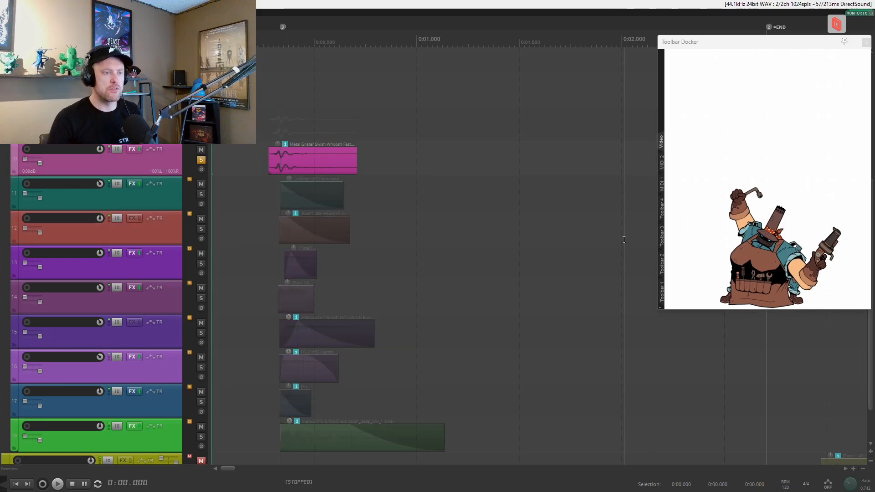
{"action": "key", "text": "space"}
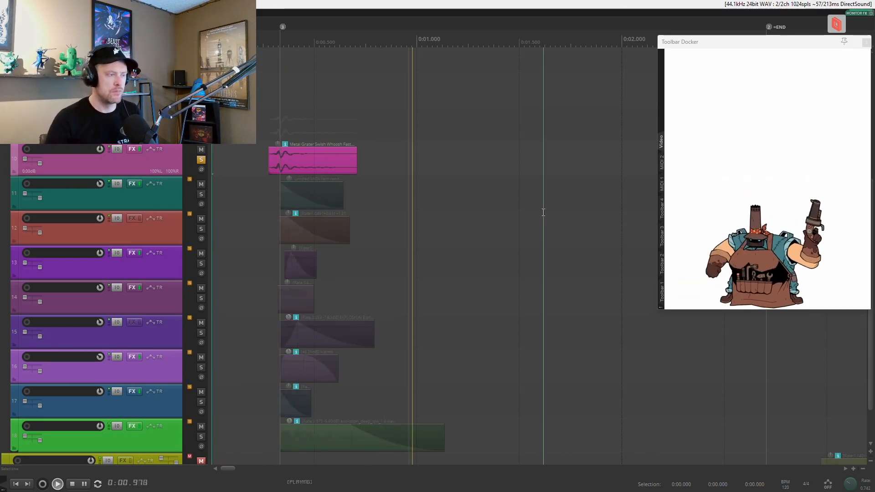
{"action": "key", "text": "space"}
{"action": "left_click", "coordinate": [201, 160]}
Solo track 11 with the rendered MIDI item, audition the layer, and clear its solo.
{"action": "left_click", "coordinate": [201, 195]}
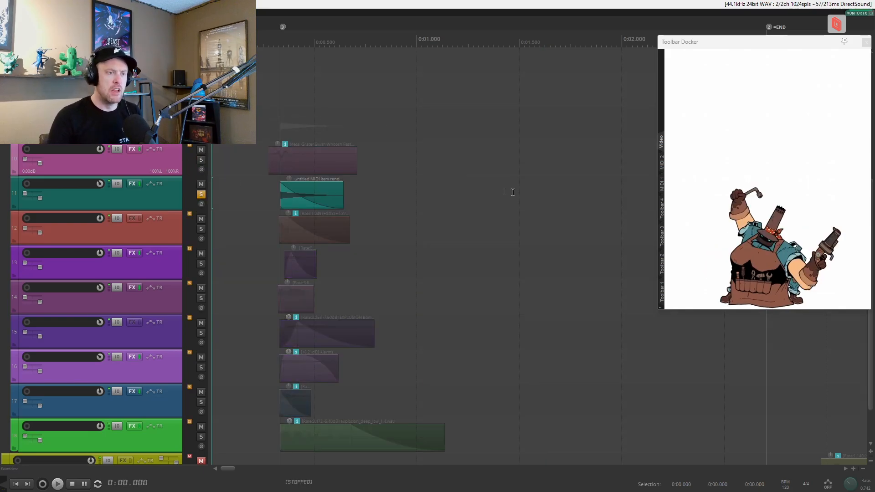
{"action": "key", "text": "space"}
{"action": "key", "text": "space"}
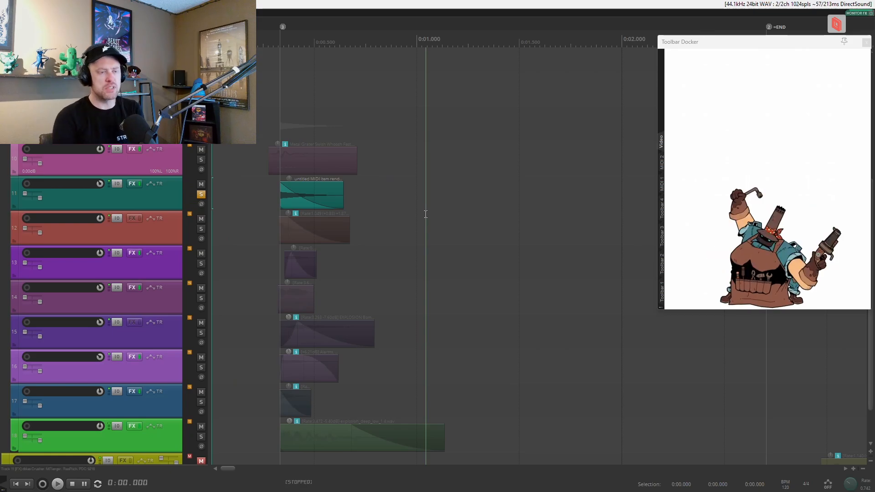
{"action": "left_click", "coordinate": [131, 202]}
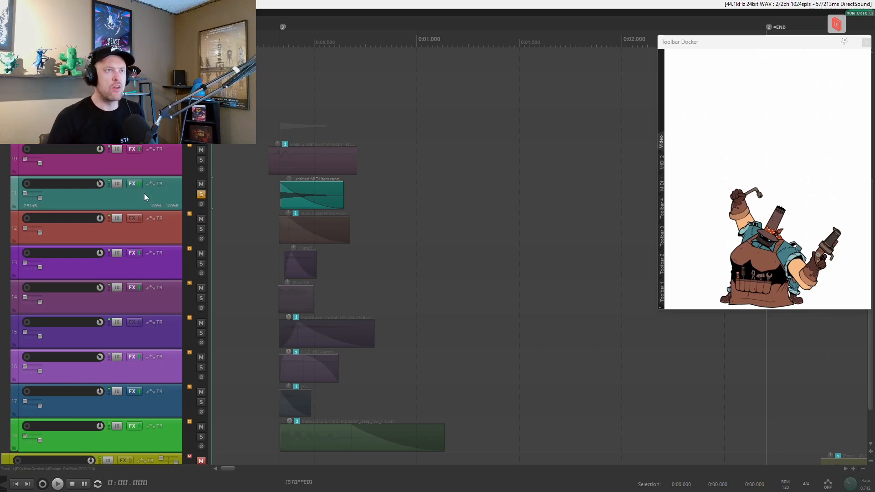
{"action": "left_click", "coordinate": [201, 195]}
{"action": "scroll", "coordinate": [253, 203], "scroll_direction": "down", "scroll_amount": 1}
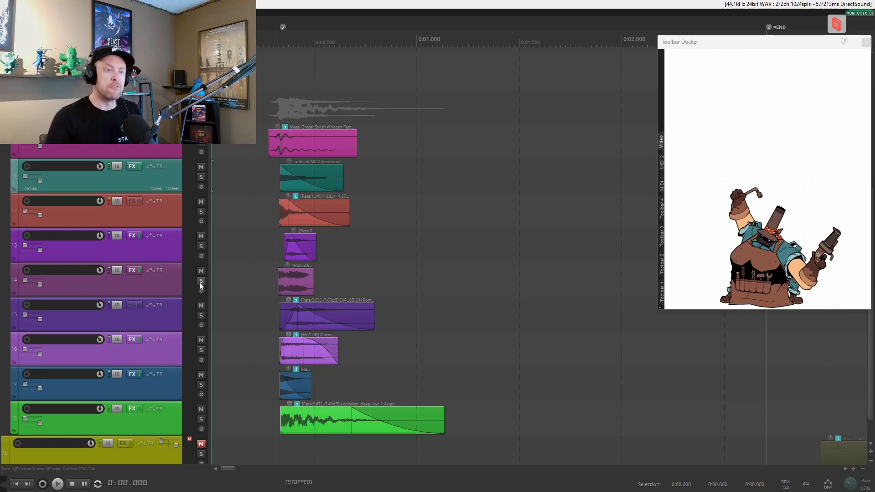
Solo track 11 again and audition it with its effects chain bypassed.
{"action": "left_click", "coordinate": [201, 177]}
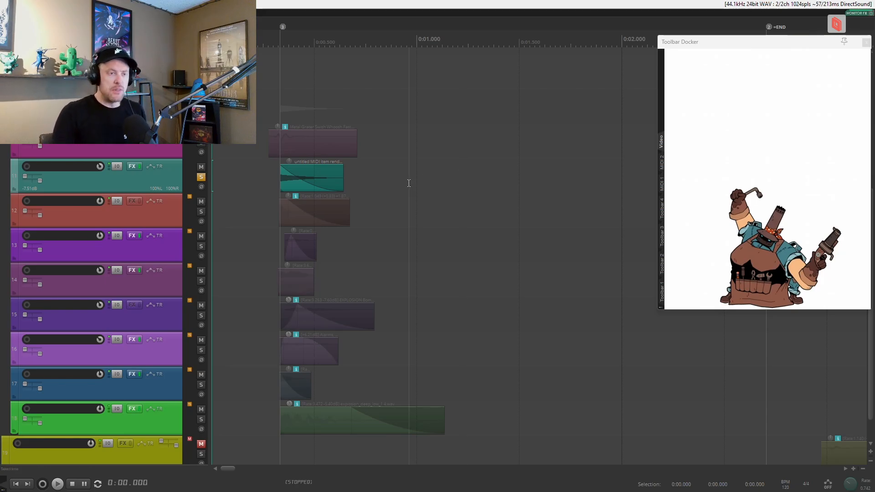
{"action": "left_click", "coordinate": [139, 166]}
{"action": "key", "text": "space"}
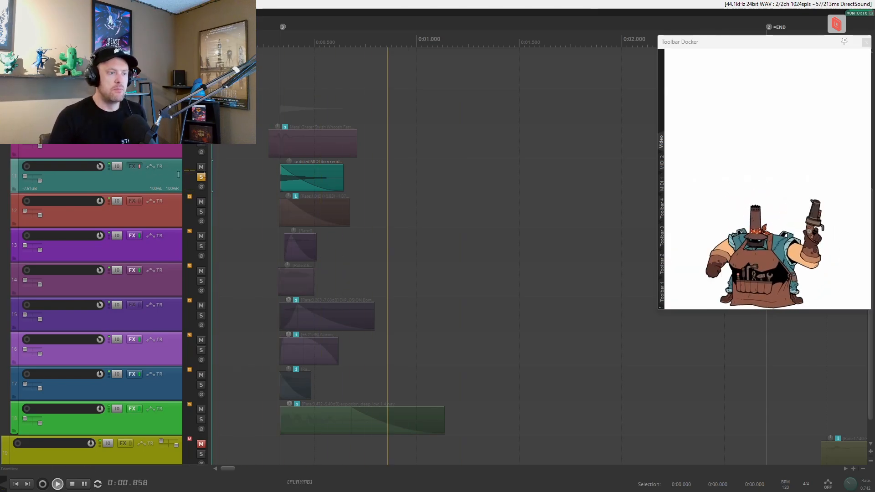
{"action": "key", "text": "space"}
Show track 11's effects chain and audition the layer with only dblue Crusher enabled.
{"action": "left_click", "coordinate": [130, 169]}
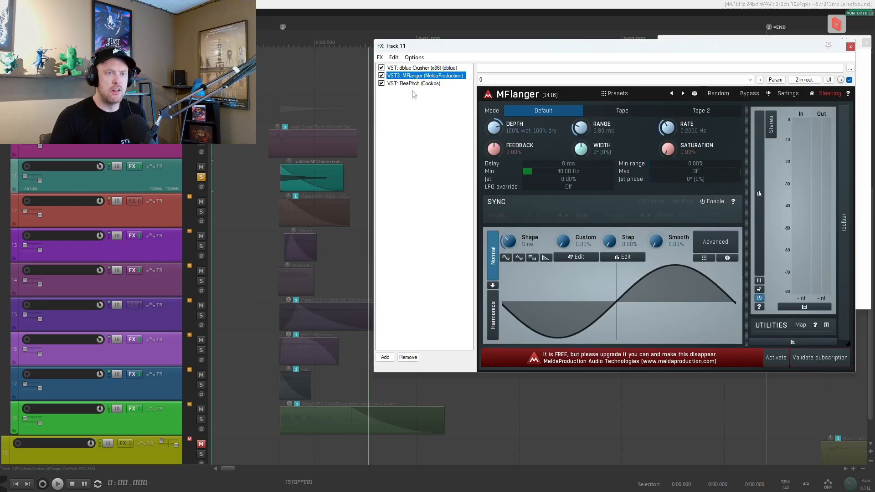
{"action": "key", "text": "Up"}
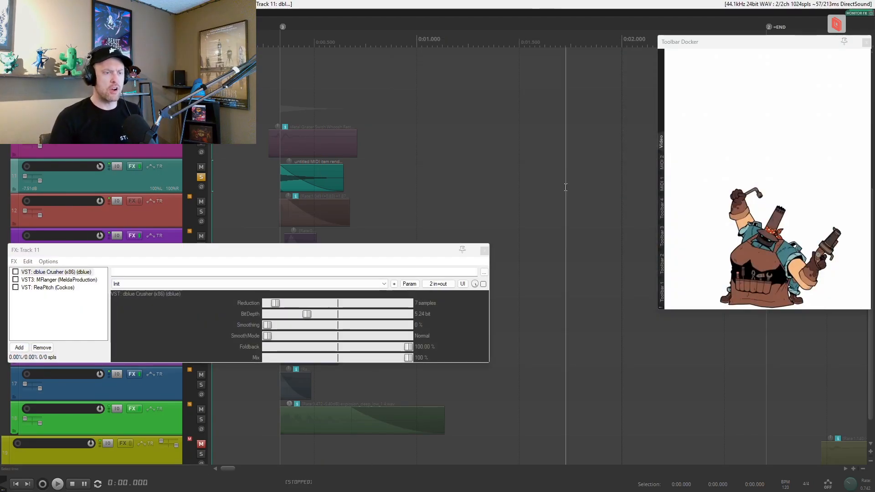
{"action": "left_click", "coordinate": [16, 272]}
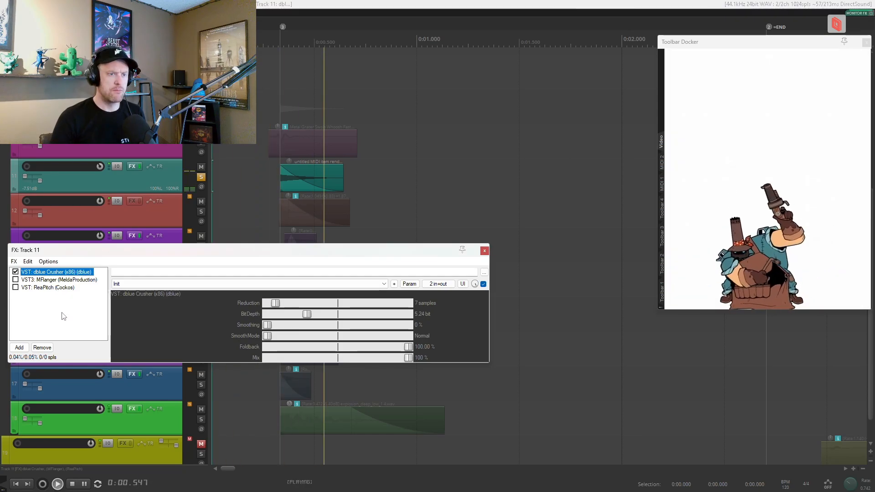
{"action": "key", "text": "space"}
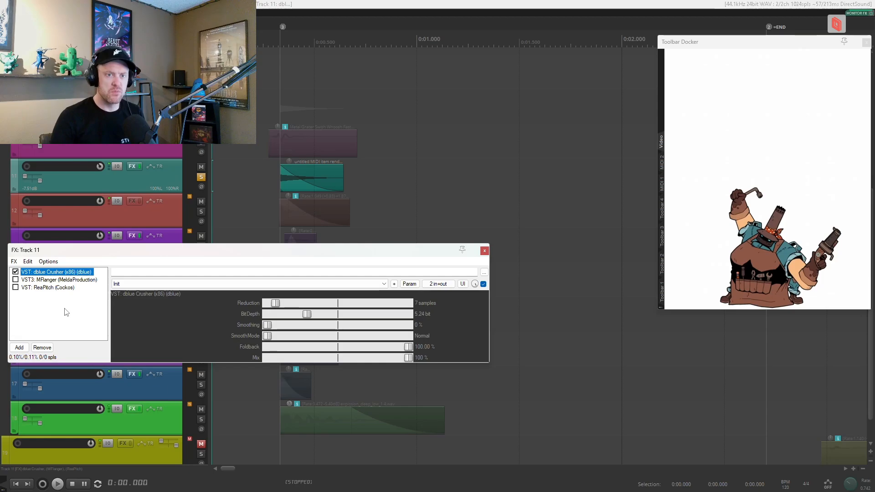
Enable MFlanger in addition to dblue Crusher on track 11 and audition the layer.
{"action": "left_click", "coordinate": [15, 279]}
{"action": "key", "text": "space"}
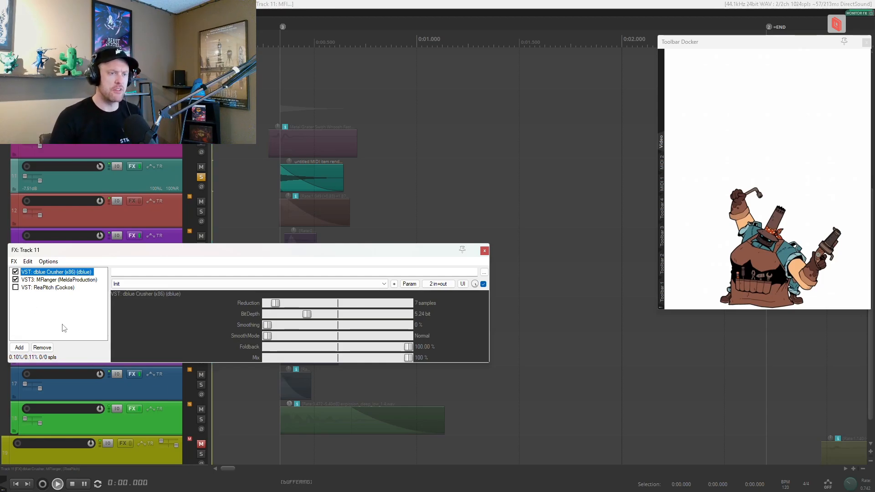
{"action": "key", "text": "space"}
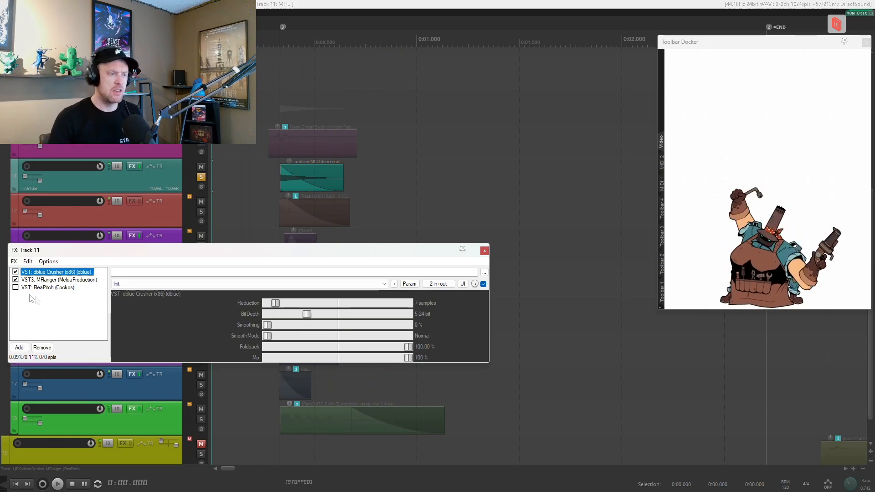
Enable ReaPitch on track 11, audition the complete chain with its pitch automation, and clear the track's solo and envelope view.
{"action": "left_click", "coordinate": [15, 287]}
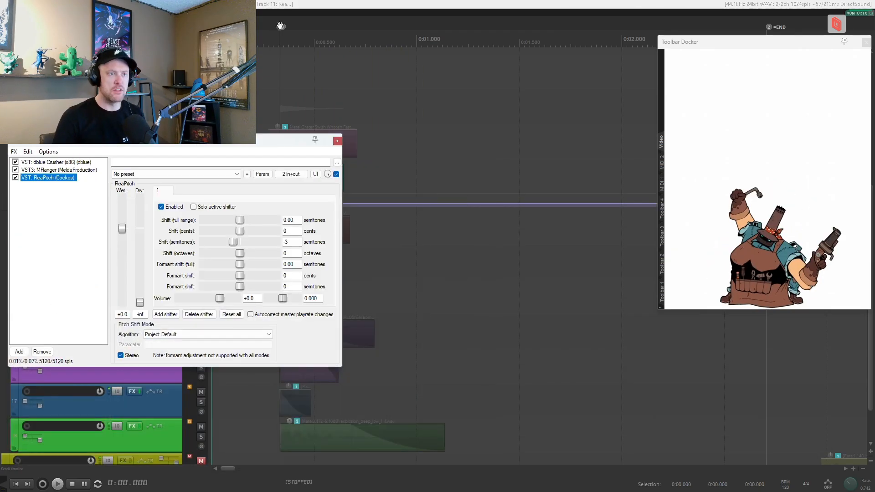
{"action": "left_click", "coordinate": [256, 113]}
{"action": "key", "text": "w"}
{"action": "key", "text": "space"}
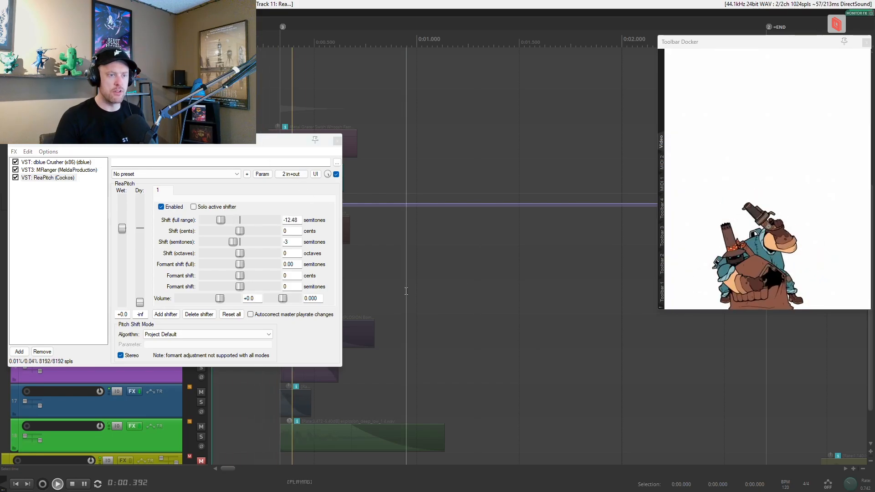
{"action": "left_click", "coordinate": [202, 177]}
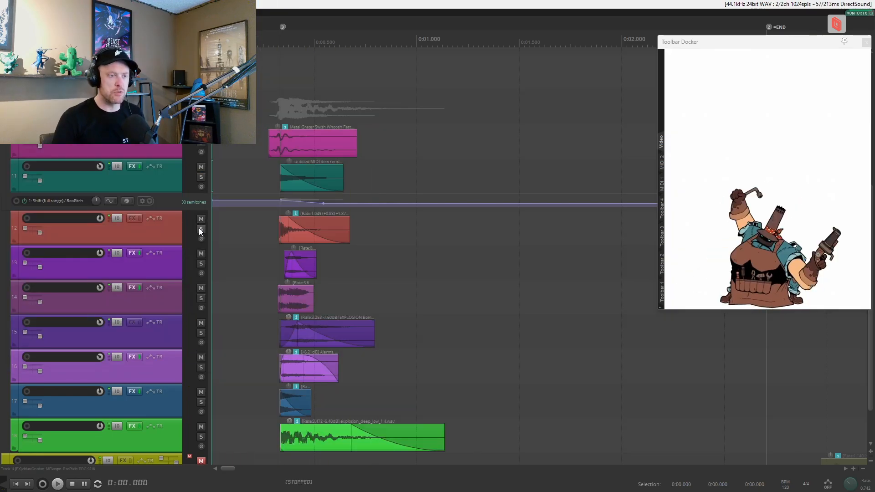
{"action": "key", "text": "v"}
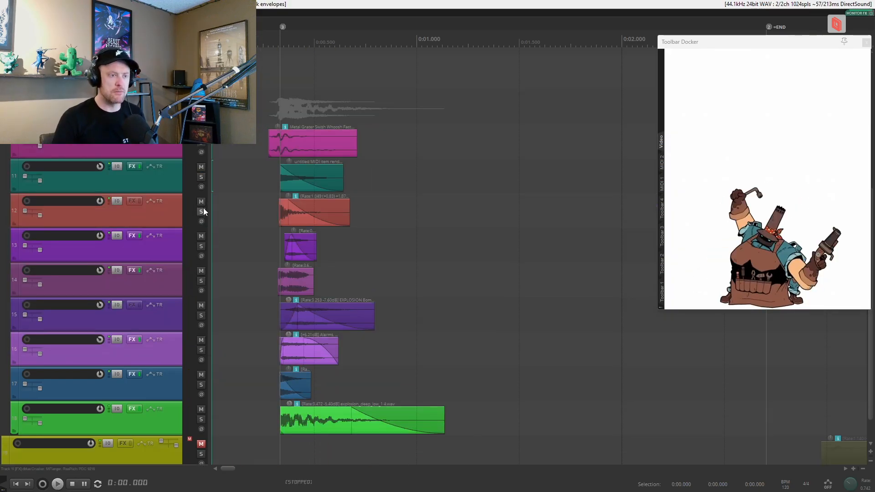
Solo track 12 with the metal impact layer and audition it from the start.
{"action": "left_click", "coordinate": [202, 212]}
{"action": "left_click", "coordinate": [235, 219]}
{"action": "key", "text": "w"}
{"action": "key", "text": "space"}
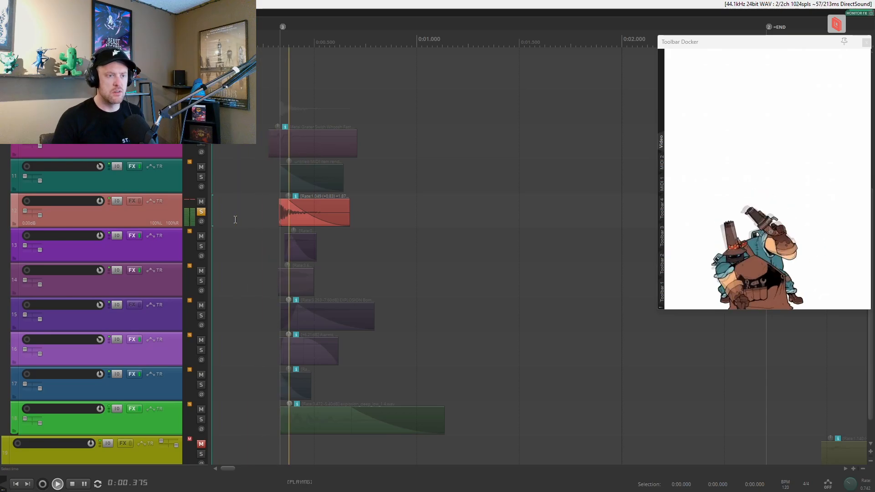
{"action": "key", "text": "space"}
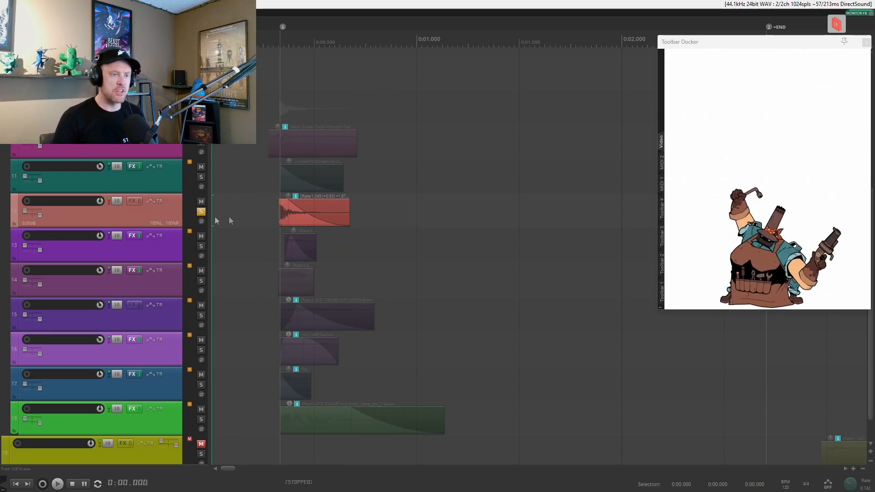
Solo only track 13 and audition its layer from the start.
{"action": "left_click", "coordinate": [197, 253]}
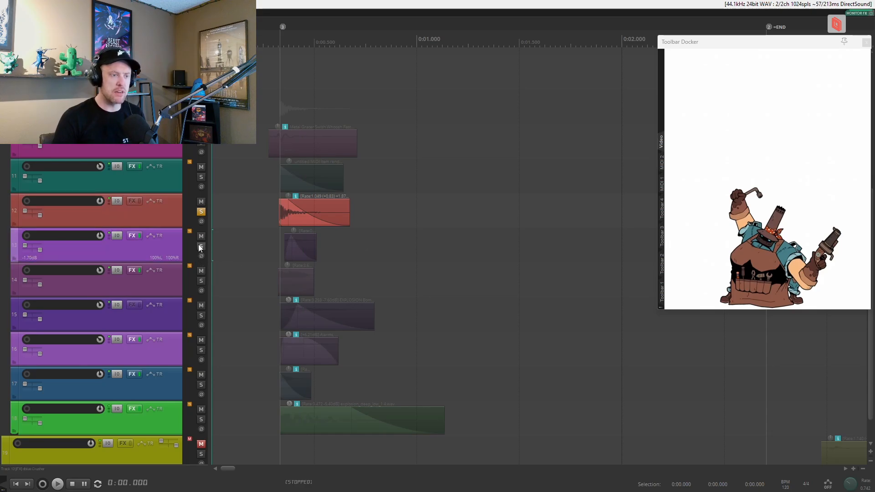
{"action": "left_click", "coordinate": [200, 246]}
{"action": "key", "text": "space"}
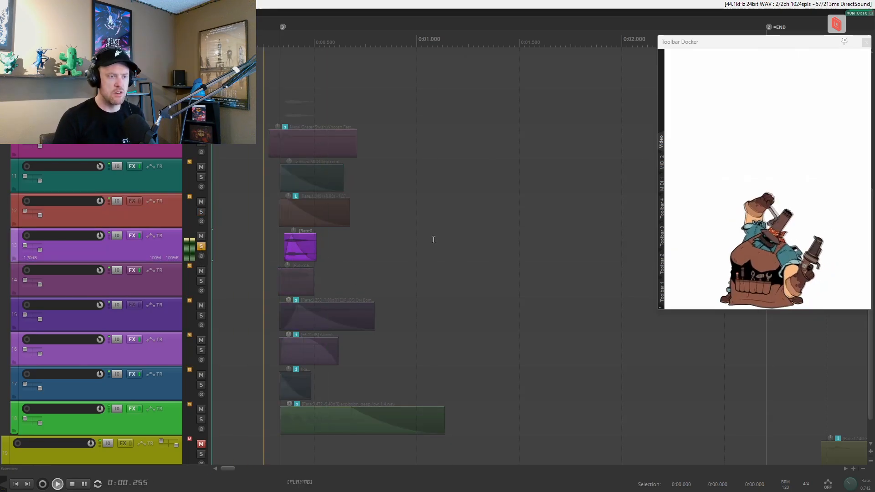
{"action": "key", "text": "space"}
Examine track 13's crusher settings while playing the layer, clear its solo, and close its effects window.
{"action": "key", "text": "ctrl+z"}
{"action": "key", "text": "ctrl+shift+z"}
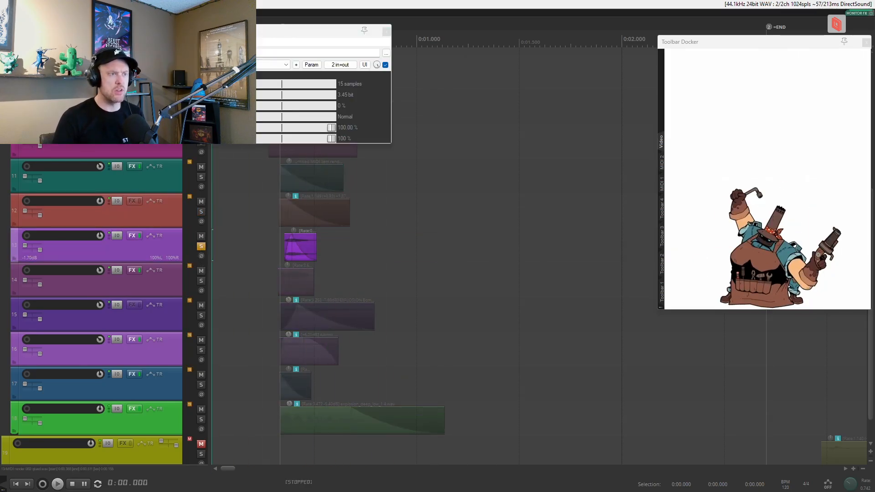
{"action": "key", "text": "space"}
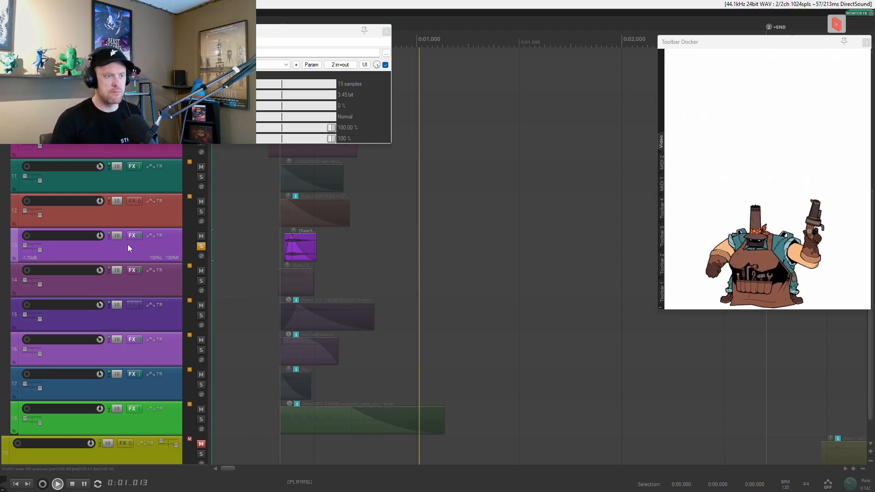
{"action": "key", "text": "space"}
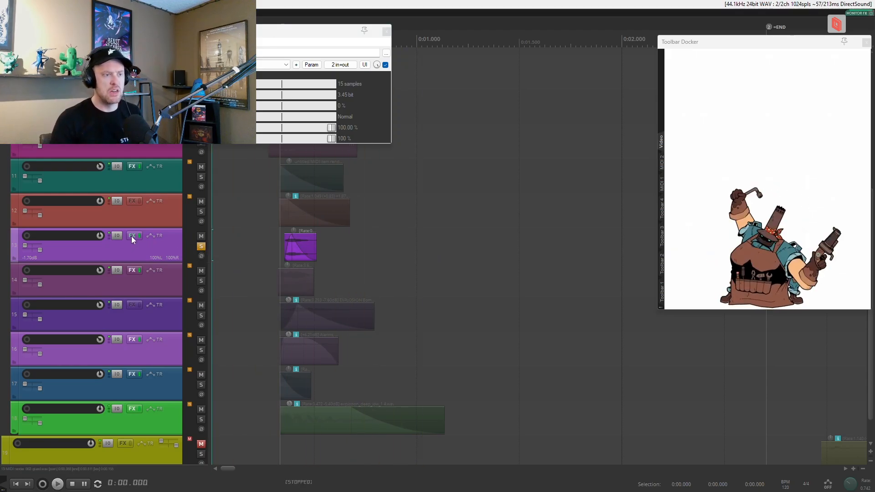
{"action": "left_click", "coordinate": [201, 247]}
{"action": "left_click", "coordinate": [386, 32]}
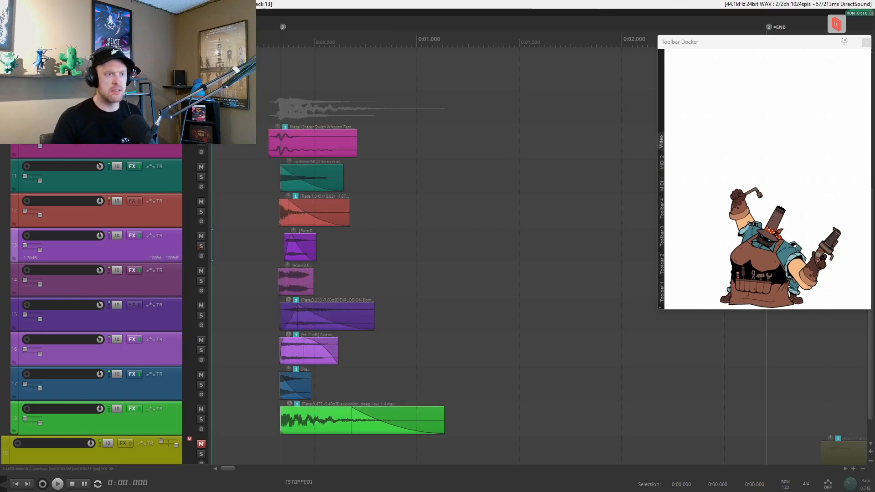
Review the FabFilter Pro-R reverb settings in the track 9 folder's effects chain and close the chain.
{"action": "left_click", "coordinate": [123, 97]}
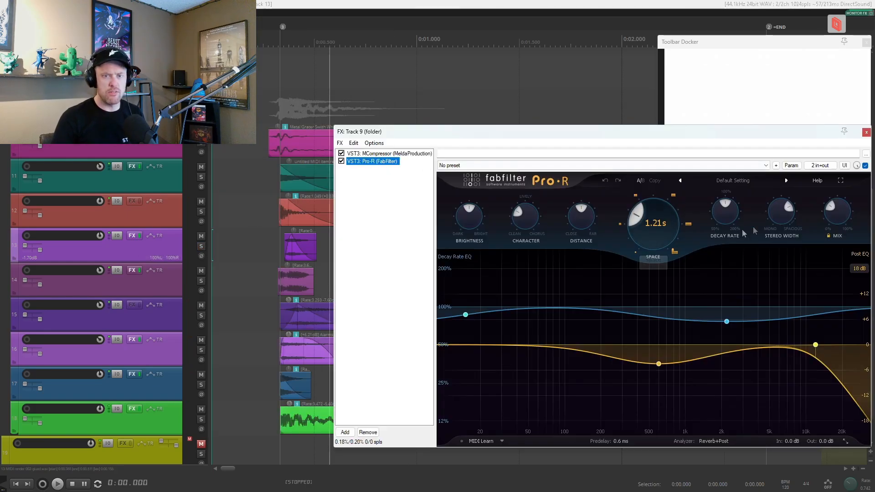
{"action": "mouse_move", "coordinate": [837, 211]}
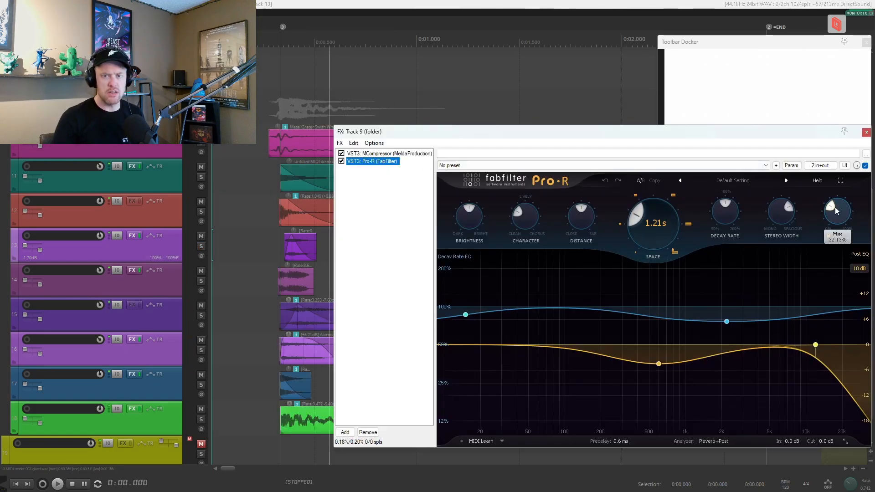
{"action": "left_click", "coordinate": [866, 133]}
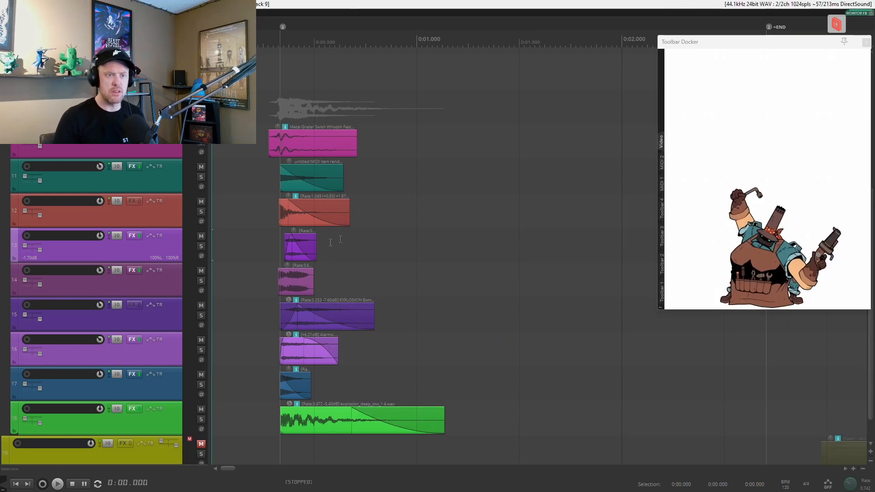
Solo track 14, return to the project start, and solo track 13 alongside it.
{"action": "left_click", "coordinate": [202, 282]}
{"action": "scroll", "coordinate": [456, 355], "scroll_direction": "down", "scroll_amount": 1}
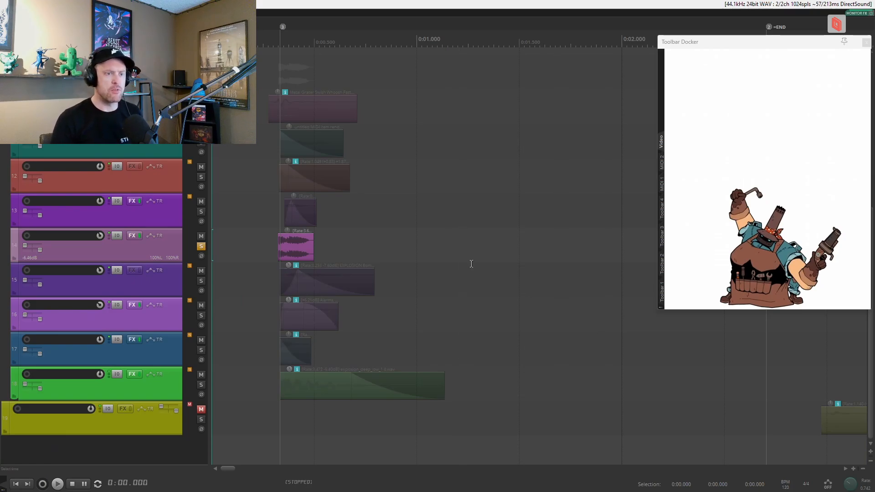
{"action": "left_click", "coordinate": [261, 249]}
{"action": "key", "text": "Home"}
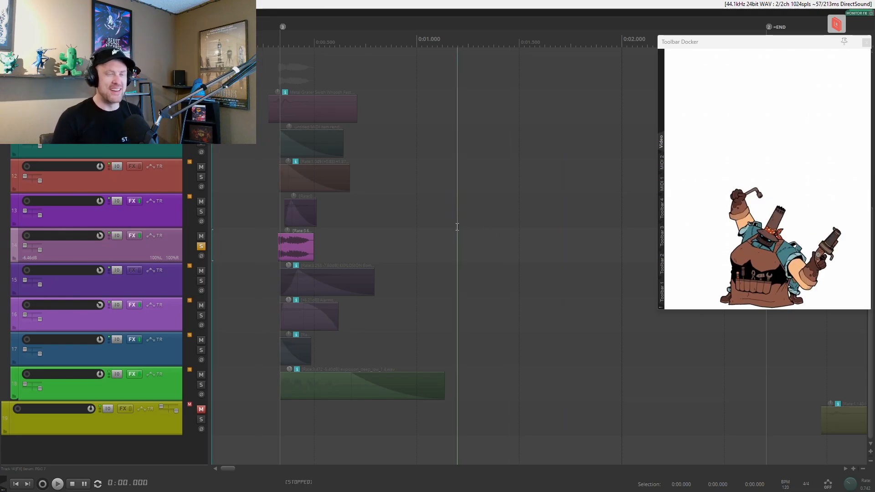
{"action": "left_click", "coordinate": [201, 211]}
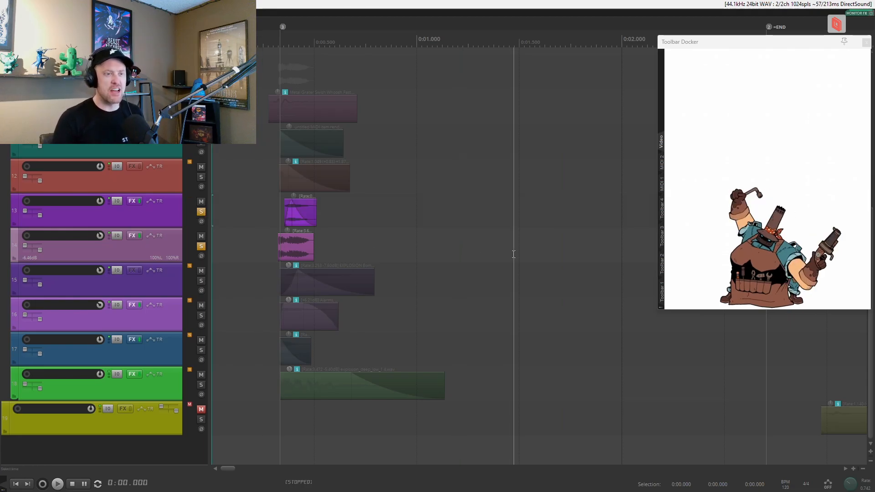
Audition tracks 13 and 14 together, clear track 13's solo, and audition track 14's layer alone.
{"action": "key", "text": "space"}
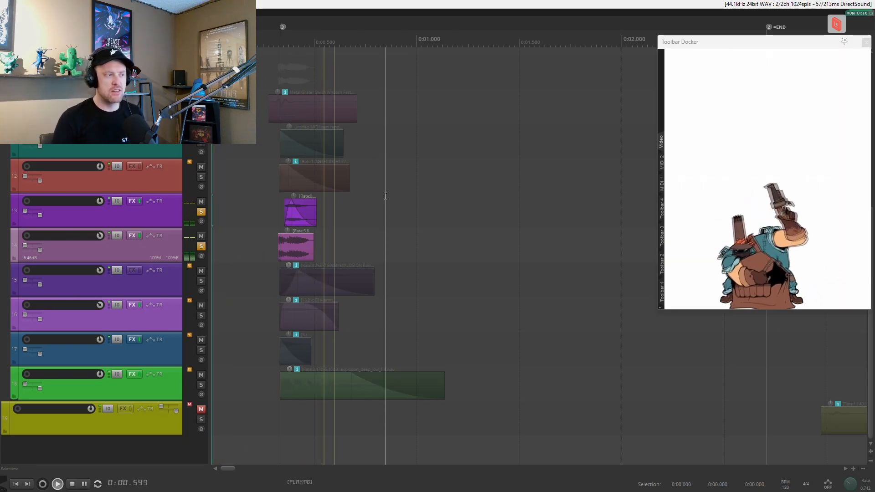
{"action": "left_click", "coordinate": [201, 212]}
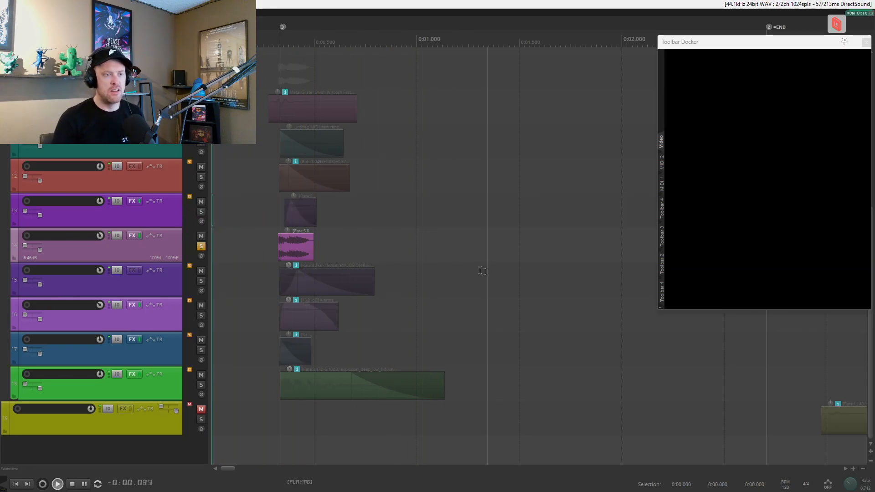
{"action": "key", "text": "space"}
{"action": "left_click", "coordinate": [201, 247]}
{"action": "left_click", "coordinate": [201, 247]}
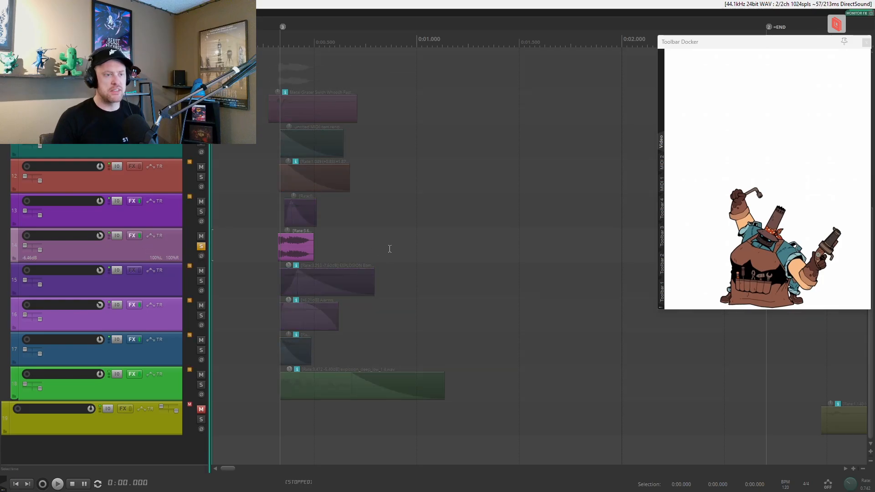
Play several notes of track 14's Serum noise patch, review its distortion and compressor effects, and close the effects window.
{"action": "left_click", "coordinate": [130, 236]}
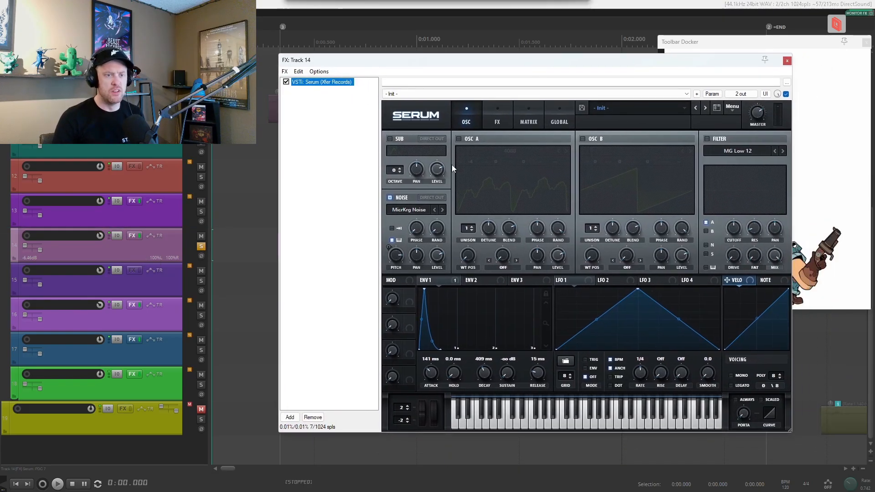
{"action": "left_click", "coordinate": [489, 420]}
{"action": "left_click", "coordinate": [544, 421]}
{"action": "left_click", "coordinate": [579, 422]}
{"action": "left_click", "coordinate": [630, 417]}
{"action": "left_click", "coordinate": [631, 417]}
{"action": "left_click", "coordinate": [624, 417]}
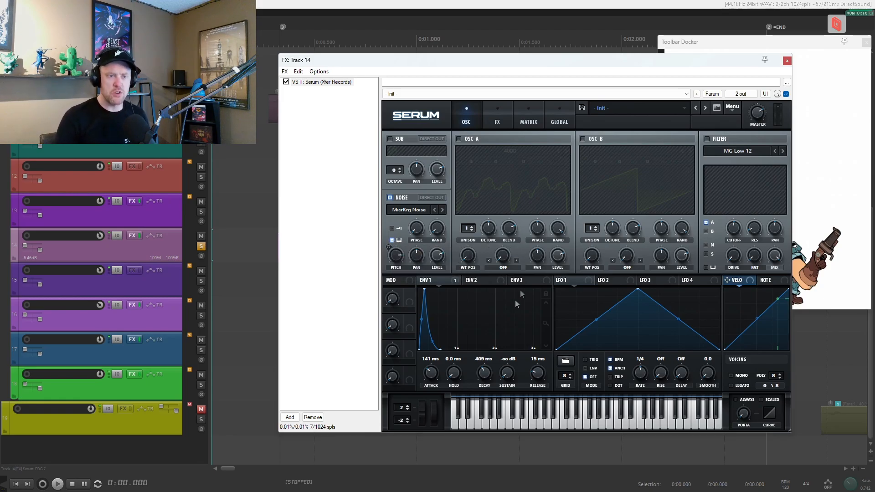
{"action": "left_click", "coordinate": [471, 426]}
{"action": "left_click", "coordinate": [541, 427]}
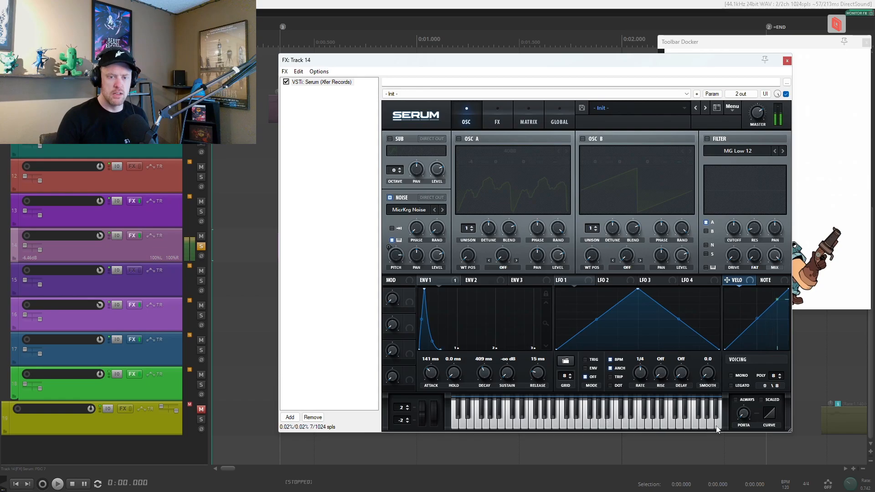
{"action": "left_click", "coordinate": [497, 118]}
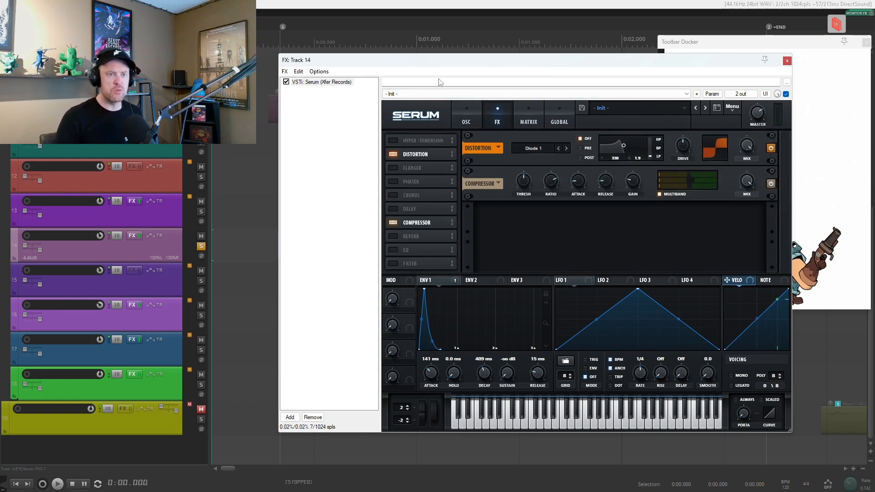
{"action": "left_click", "coordinate": [786, 60]}
Solo track 13 alongside track 14, audition the two layers together, and clear both solos.
{"action": "left_click", "coordinate": [201, 212]}
{"action": "key", "text": "space"}
{"action": "left_click", "coordinate": [201, 246]}
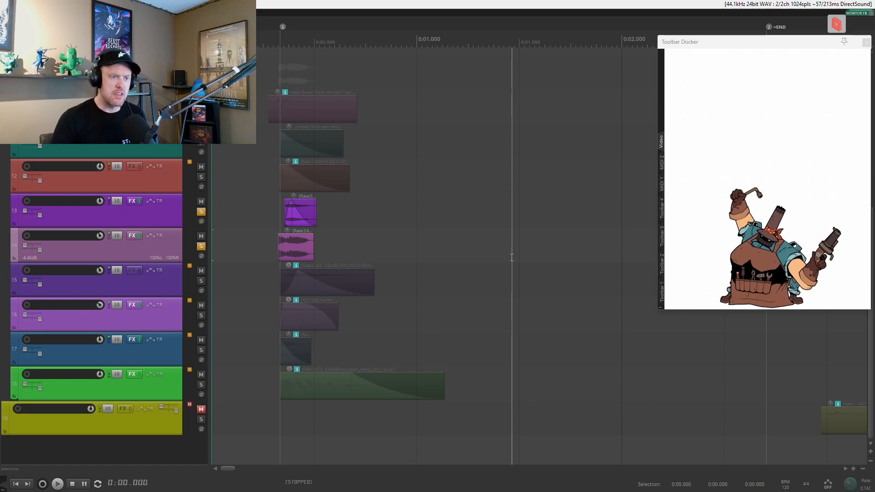
{"action": "key", "text": "space"}
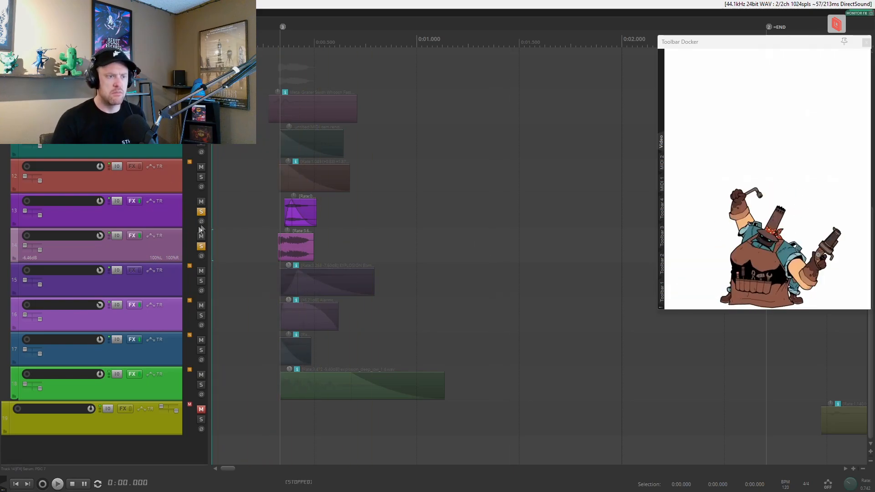
{"action": "left_click", "coordinate": [201, 211]}
{"action": "left_click", "coordinate": [201, 246]}
Solo track 15, audition its explosion layer, and clear the solo.
{"action": "left_click", "coordinate": [201, 281]}
{"action": "key", "text": "space"}
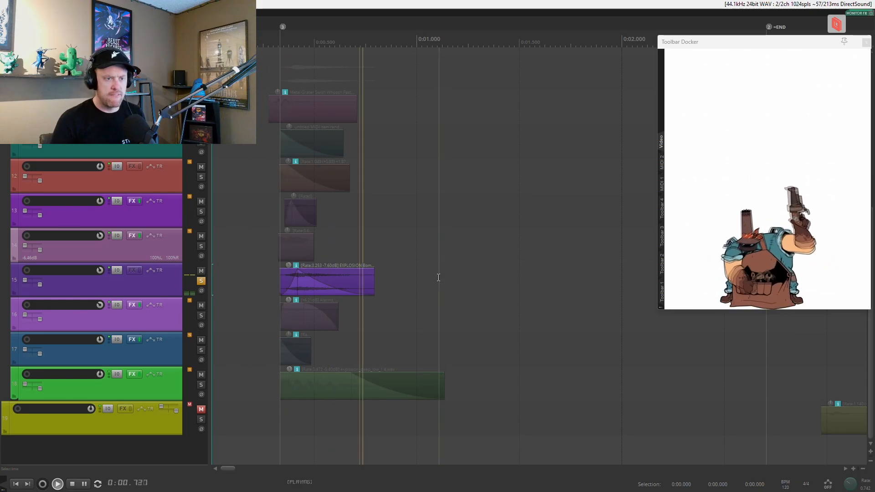
{"action": "key", "text": "space"}
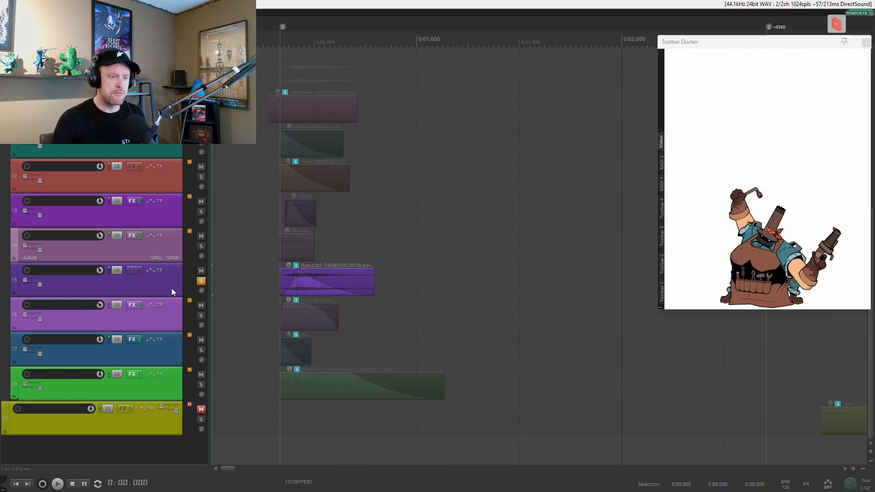
{"action": "left_click", "coordinate": [201, 280]}
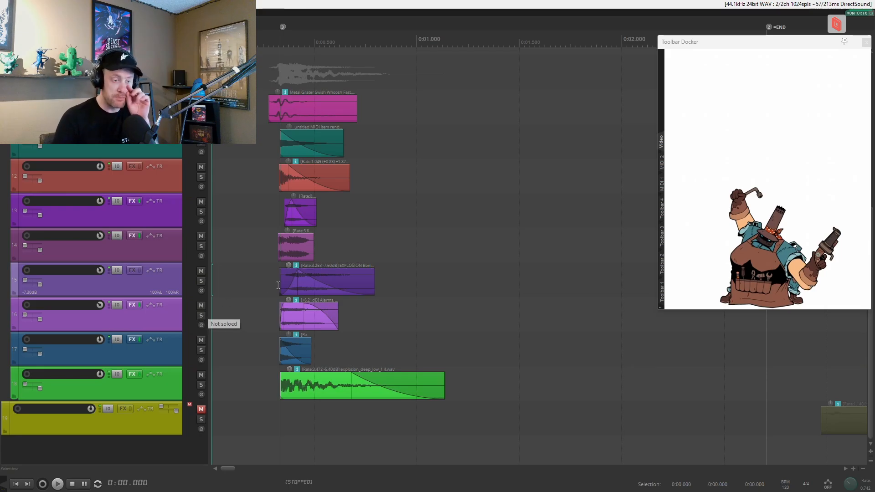
Extend track 15's explosion clip to about the 1.4-second mark, audition the longer source soloed, and undo the extension.
{"action": "left_click_drag", "start_coordinate": [374, 280], "coordinate": [542, 287]}
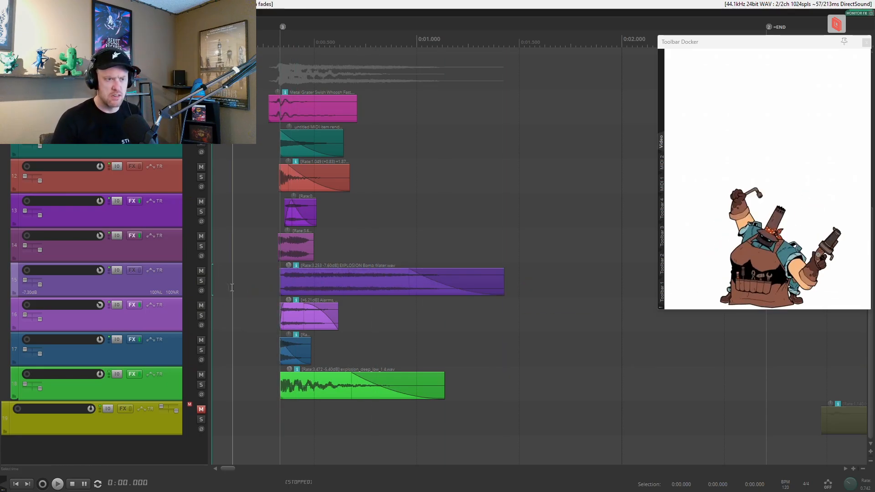
{"action": "left_click", "coordinate": [200, 282]}
{"action": "key", "text": "space"}
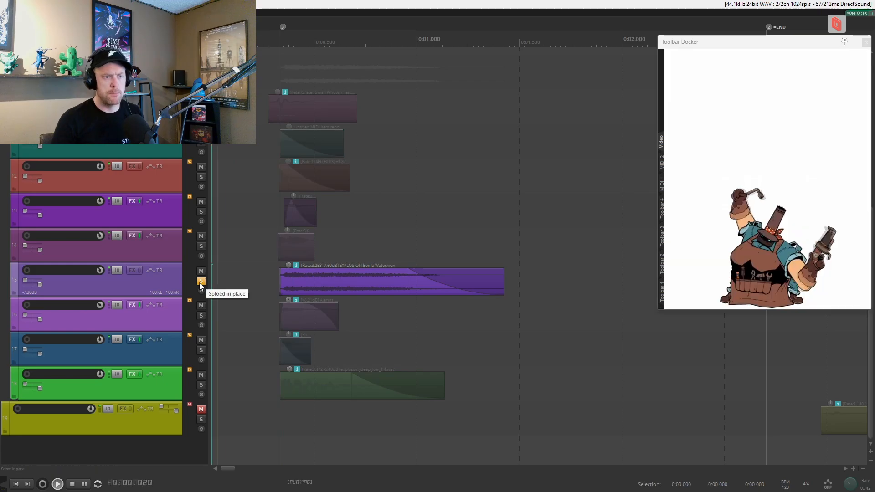
{"action": "key", "text": "space"}
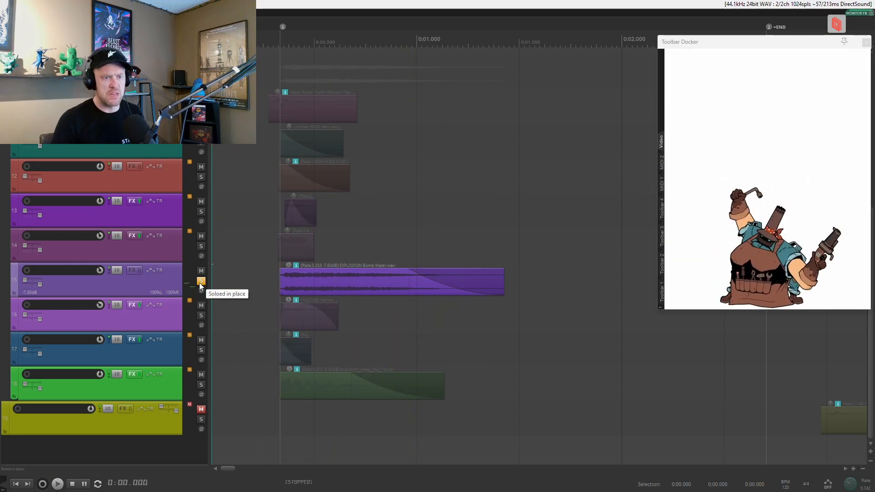
{"action": "left_click", "coordinate": [201, 281]}
{"action": "key", "text": "ctrl+z"}
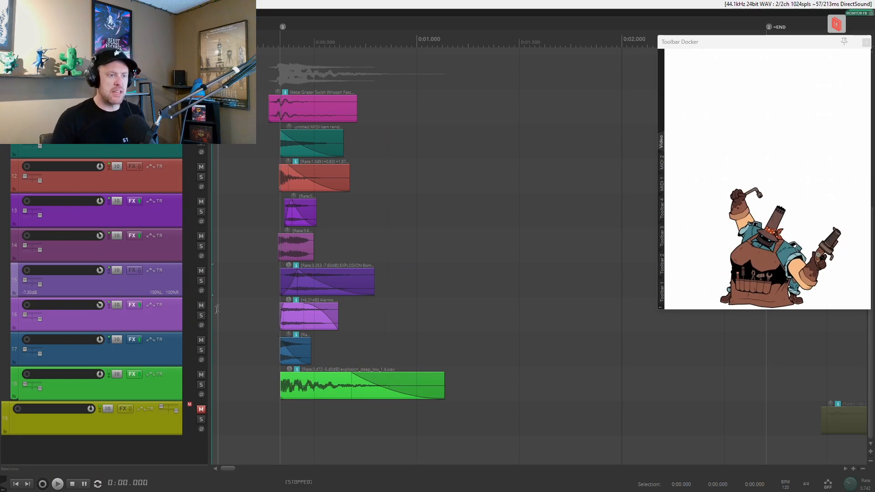
Solo track 16, audition its shortened train bell layer, and clear the solo.
{"action": "left_click", "coordinate": [201, 316]}
{"action": "key", "text": "space"}
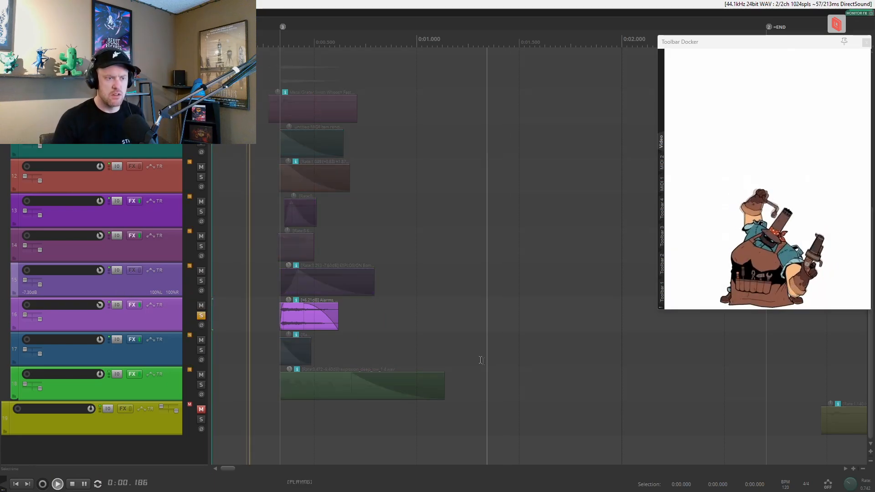
{"action": "key", "text": "space"}
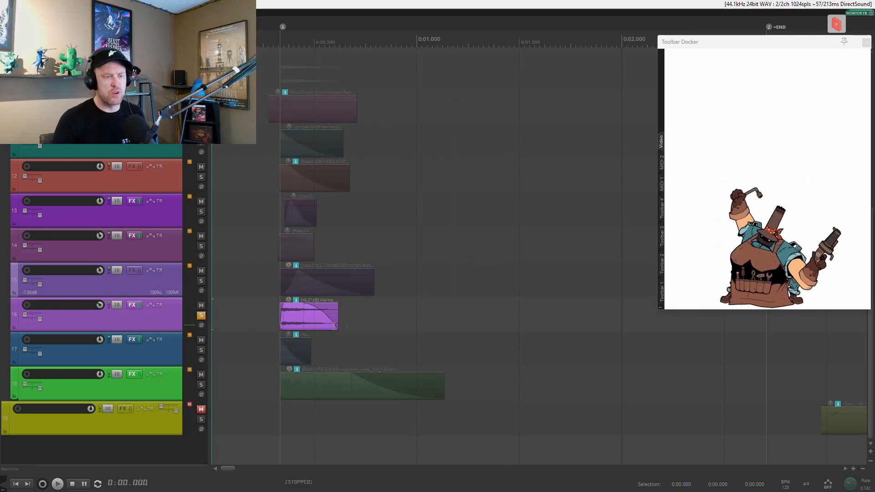
{"action": "left_click", "coordinate": [201, 315]}
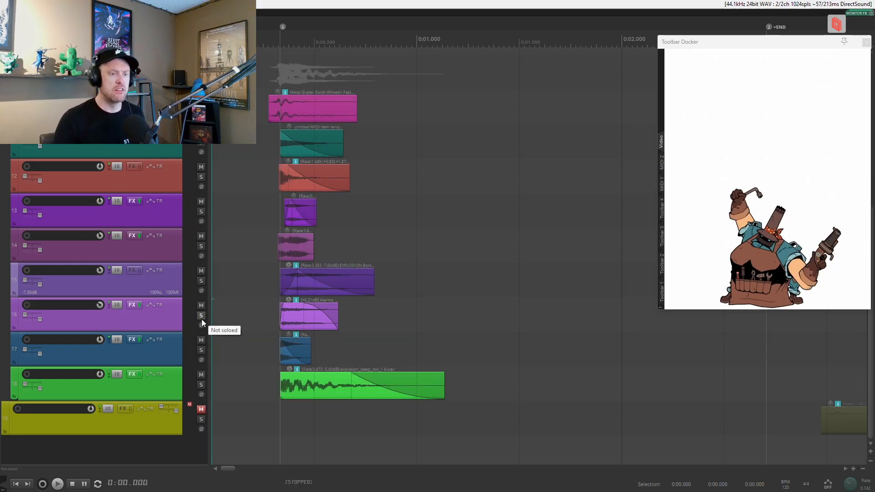
Extend track 16's train crossing bell clip to about the 1.9-second mark, audition it soloed, and undo the extension.
{"action": "left_click_drag", "start_coordinate": [336, 316], "coordinate": [595, 316]}
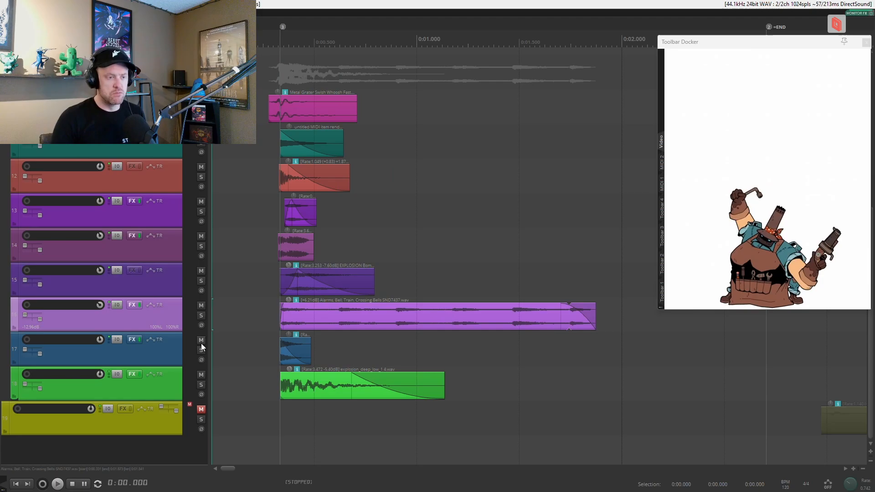
{"action": "left_click", "coordinate": [202, 316]}
{"action": "key", "text": "space"}
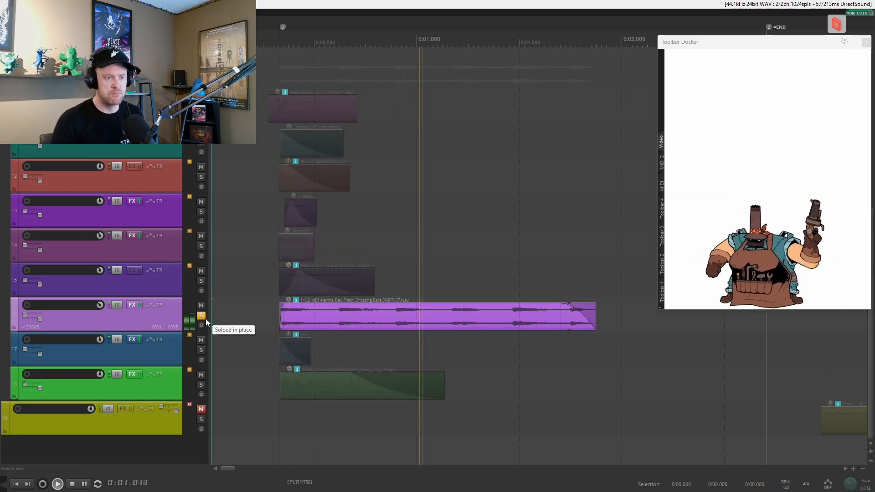
{"action": "left_click", "coordinate": [201, 317]}
{"action": "key", "text": "space"}
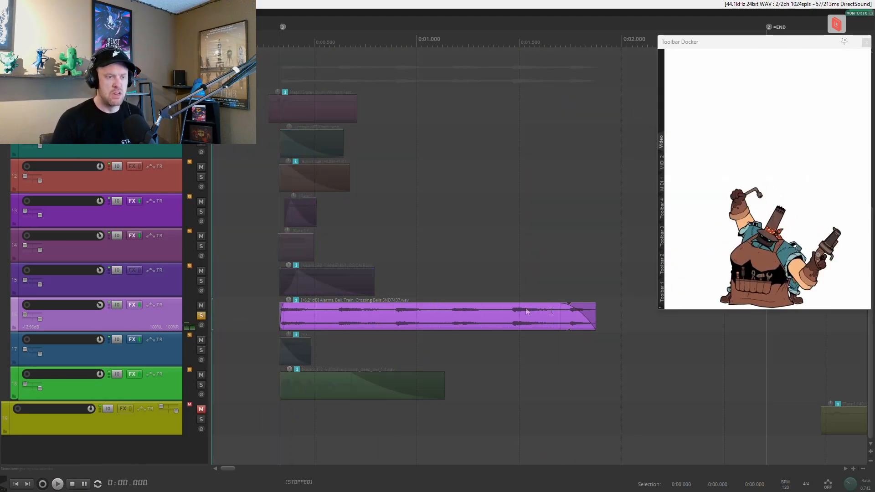
{"action": "left_click", "coordinate": [201, 316]}
{"action": "key", "text": "ctrl+z"}
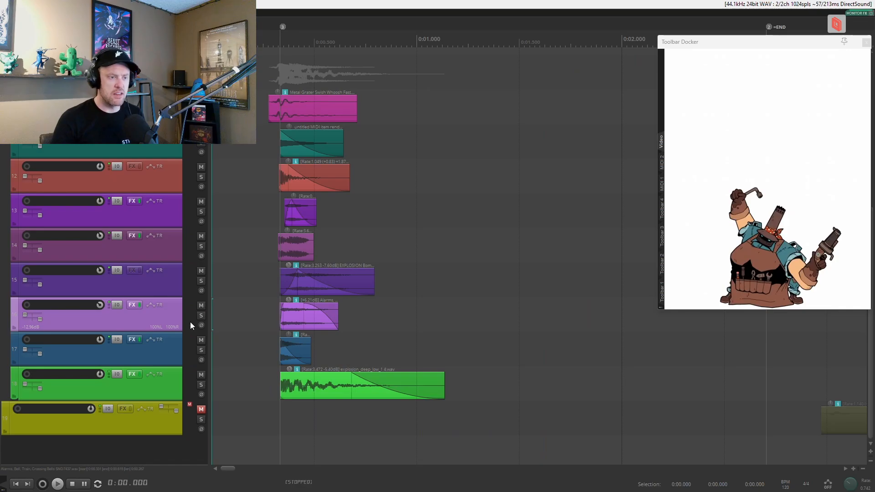
Review track 16's ValhallaDelay settings, audition the soloed layer from the project start, and clear its solo.
{"action": "left_click", "coordinate": [139, 306]}
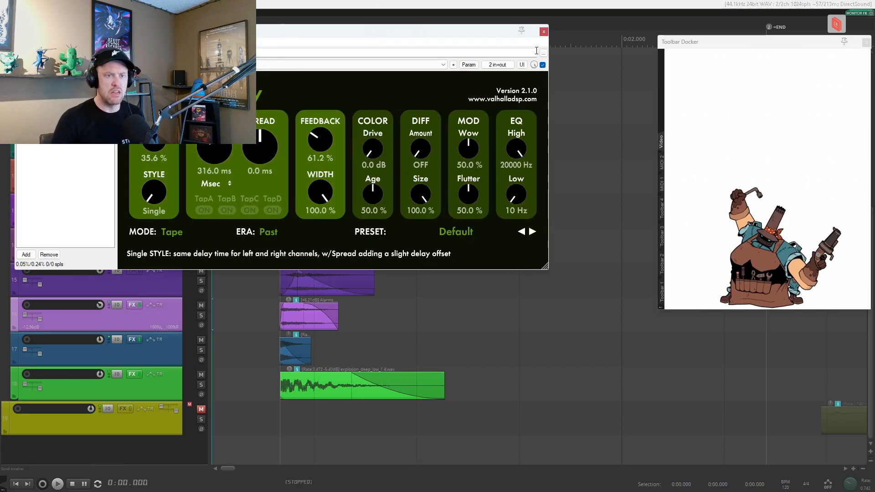
{"action": "left_click", "coordinate": [544, 31]}
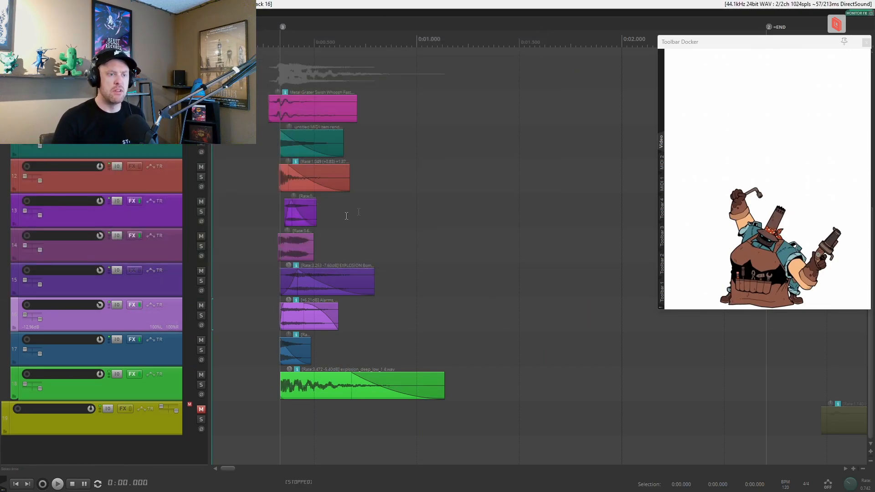
{"action": "left_click", "coordinate": [200, 316]}
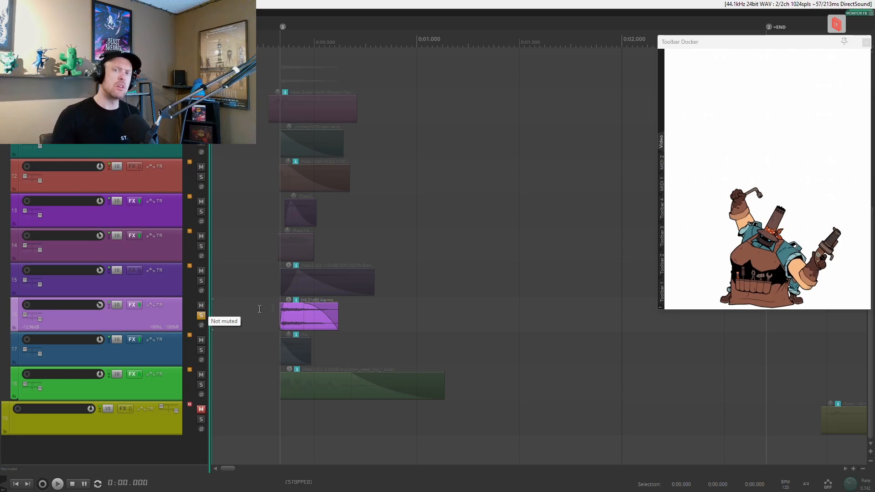
{"action": "left_click", "coordinate": [259, 349]}
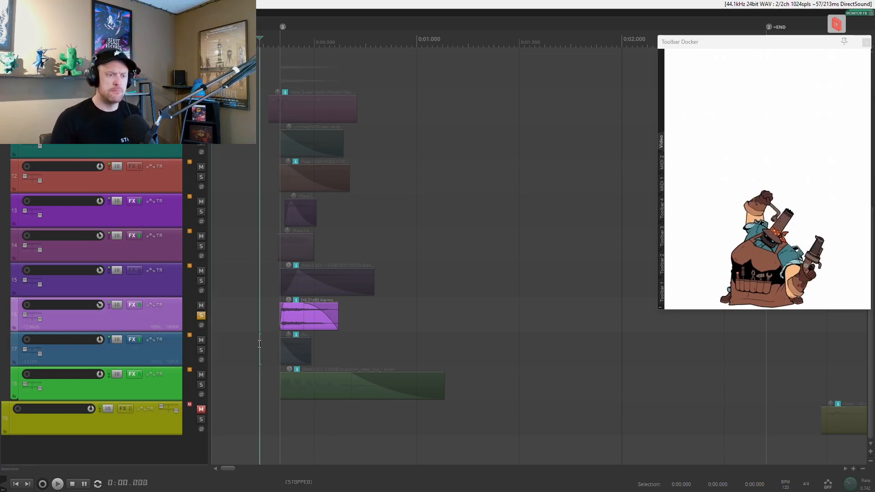
{"action": "key", "text": "Home"}
{"action": "key", "text": "space"}
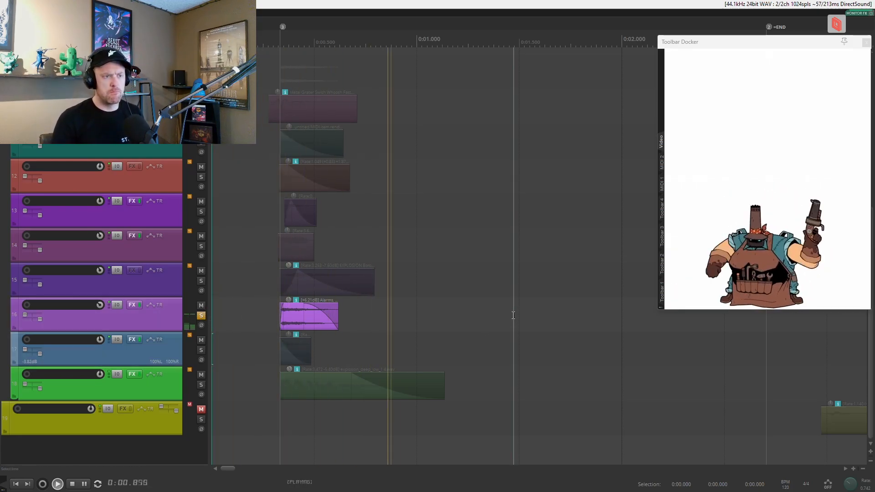
{"action": "key", "text": "space"}
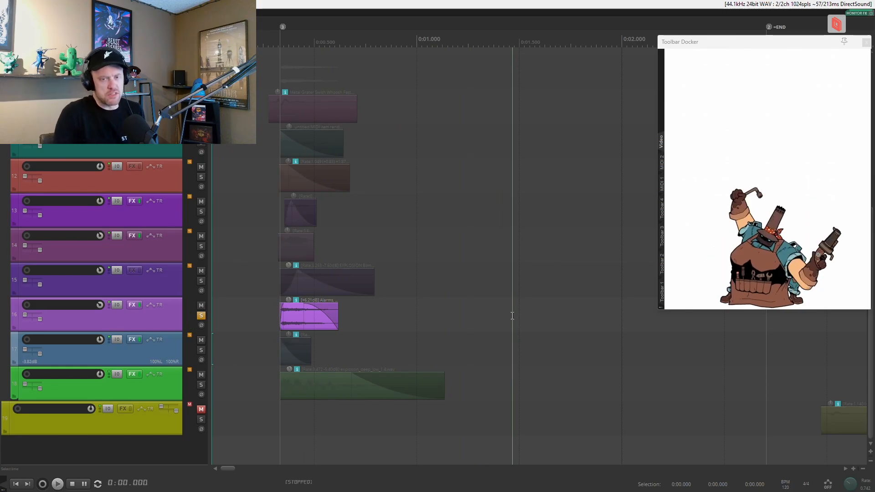
{"action": "left_click", "coordinate": [201, 316]}
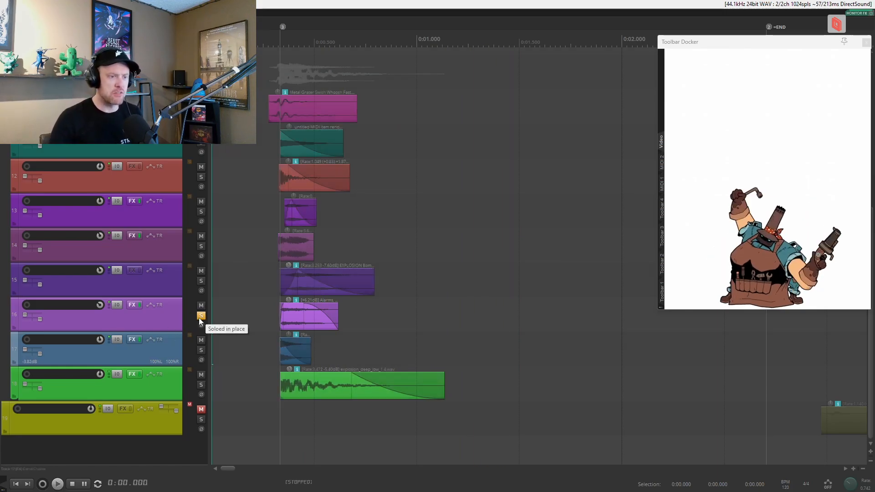
Solo track 17, audition its layer, and clear the solo.
{"action": "left_click", "coordinate": [201, 350]}
{"action": "key", "text": "space"}
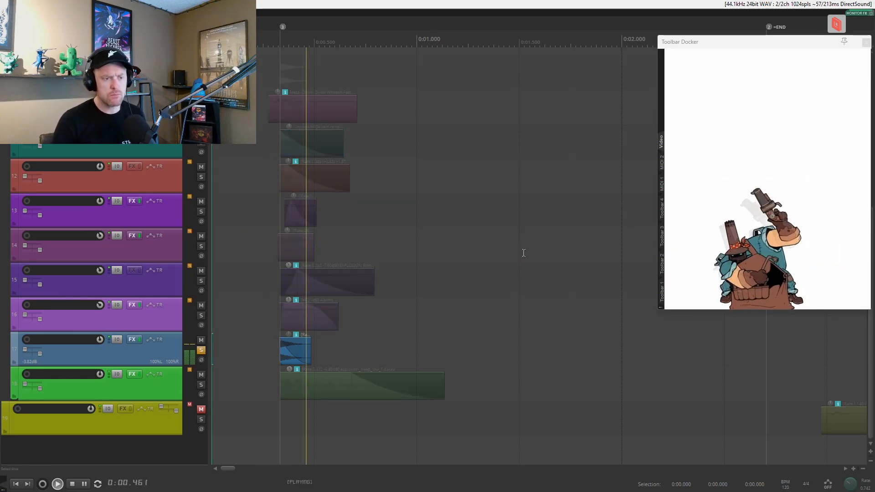
{"action": "key", "text": "space"}
{"action": "left_click", "coordinate": [201, 350]}
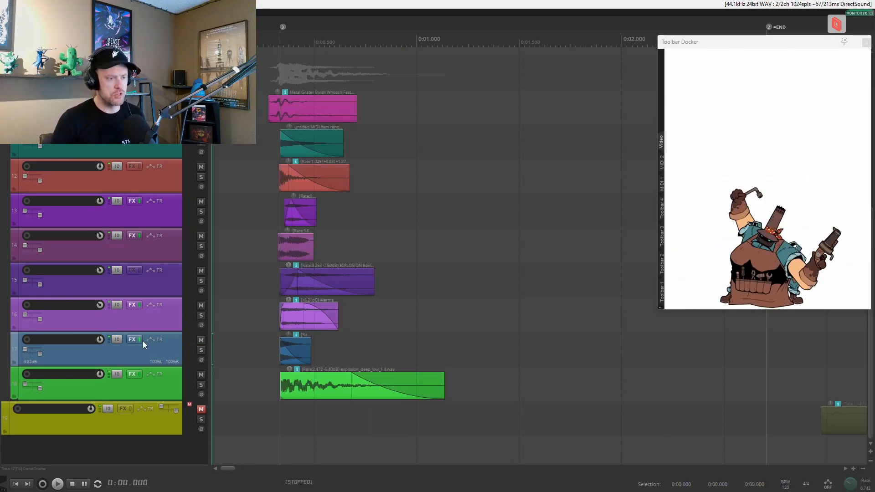
Examine track 17's CamelCrusher settings, audition the soloed layer with its effects bypassed, then re-enable the effects and clear the solo.
{"action": "left_click", "coordinate": [133, 340]}
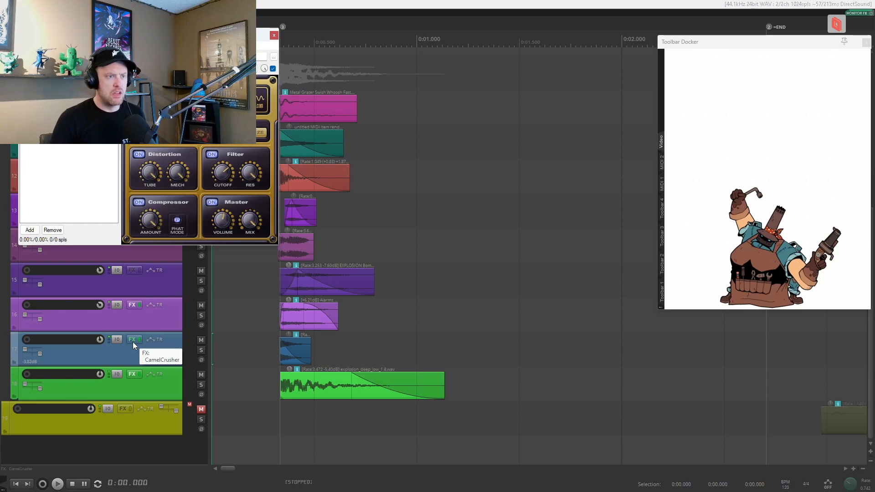
{"action": "left_click", "coordinate": [200, 350]}
{"action": "left_click", "coordinate": [140, 339]}
{"action": "key", "text": "space"}
{"action": "key", "text": "space"}
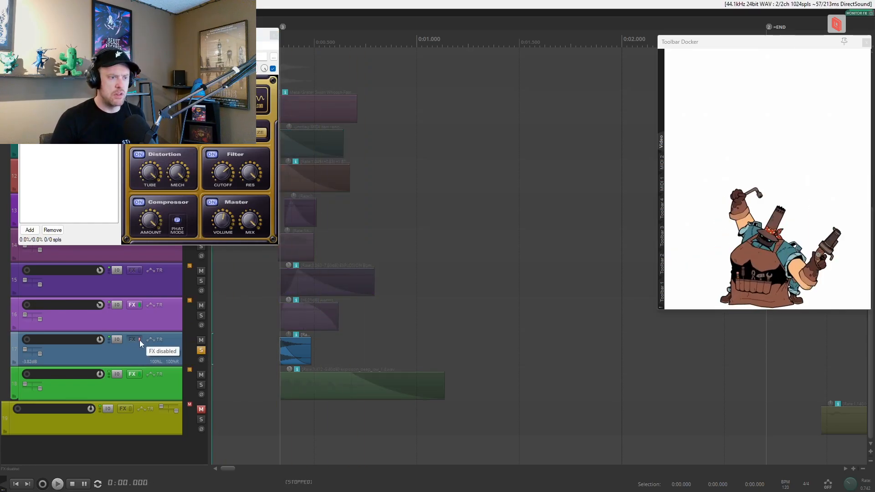
{"action": "left_click", "coordinate": [140, 340]}
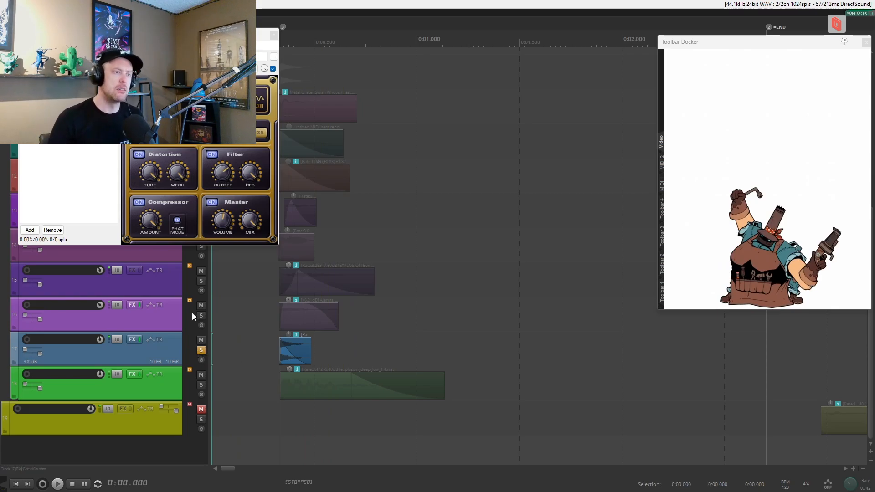
{"action": "left_click", "coordinate": [202, 351]}
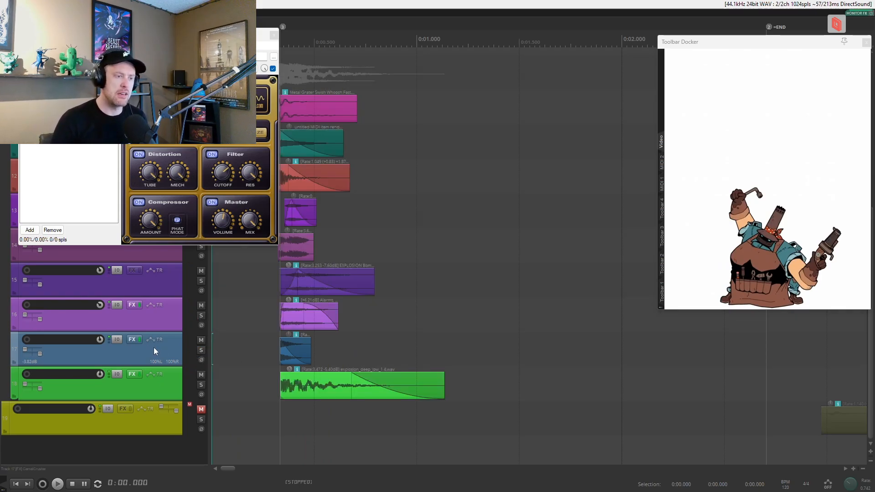
Solo track 18's deep low explosion layer, audition it, then close the open effects window and clear the solo.
{"action": "left_click", "coordinate": [201, 387]}
{"action": "key", "text": "space"}
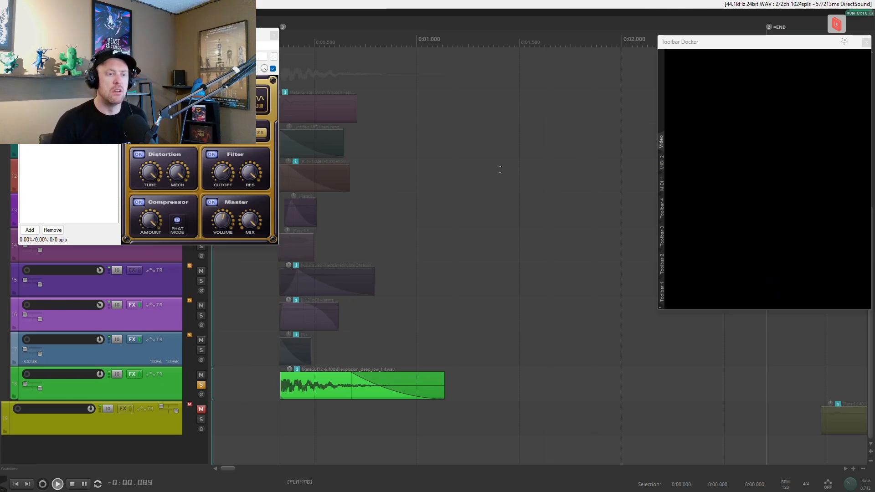
{"action": "key", "text": "space"}
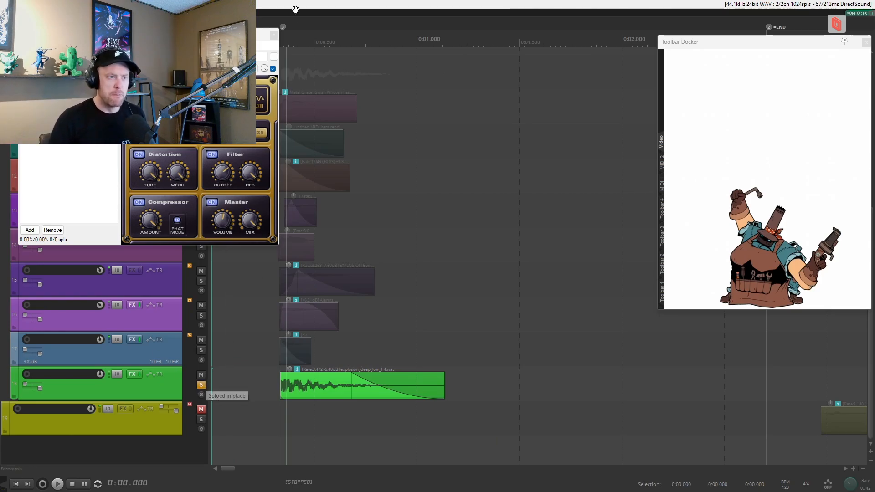
{"action": "left_click", "coordinate": [273, 35]}
{"action": "left_click", "coordinate": [204, 316]}
{"action": "left_click", "coordinate": [203, 316]}
{"action": "left_click", "coordinate": [201, 385]}
Audition the mix with track 18 muted, then unmute it and play the mix again to compare.
{"action": "left_click", "coordinate": [202, 375]}
{"action": "key", "text": "space"}
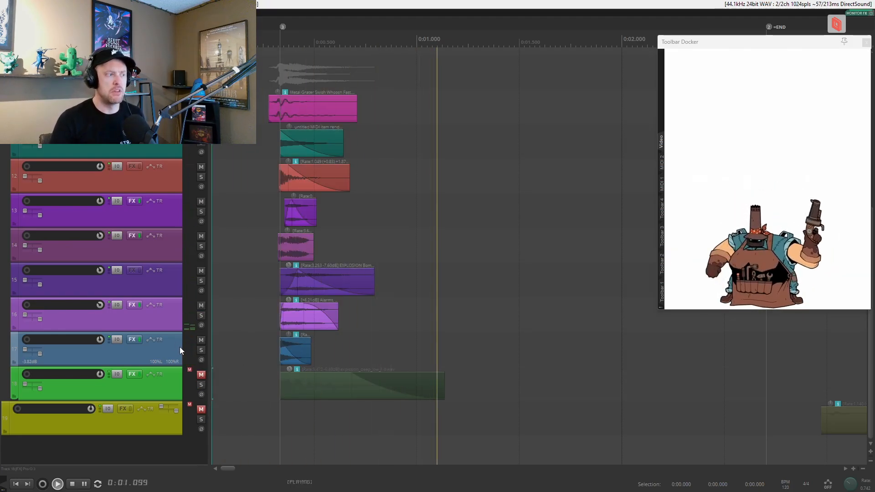
{"action": "key", "text": "space"}
{"action": "left_click", "coordinate": [202, 375]}
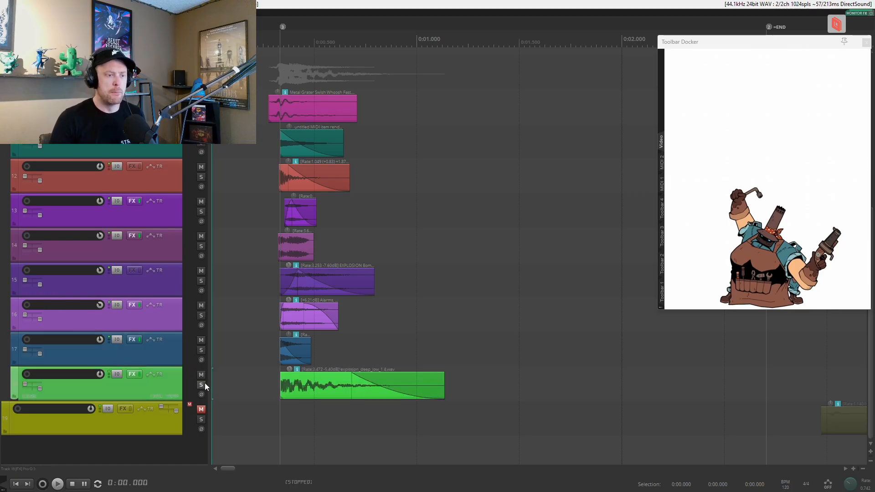
{"action": "key", "text": "space"}
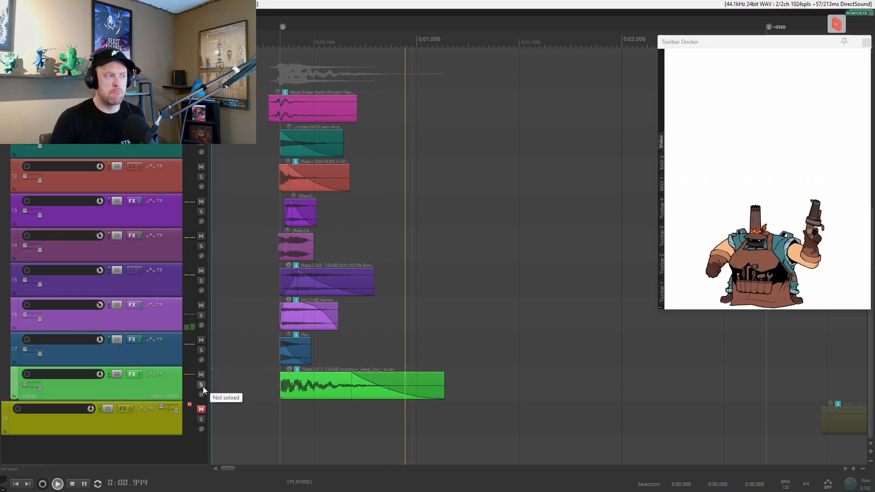
{"action": "key", "text": "space"}
Solo vocal track 3 and audition it, viewing its female grunt clip and the spare vocal clips after the END marker.
{"action": "scroll", "coordinate": [171, 368], "scroll_direction": "down", "scroll_amount": 2}
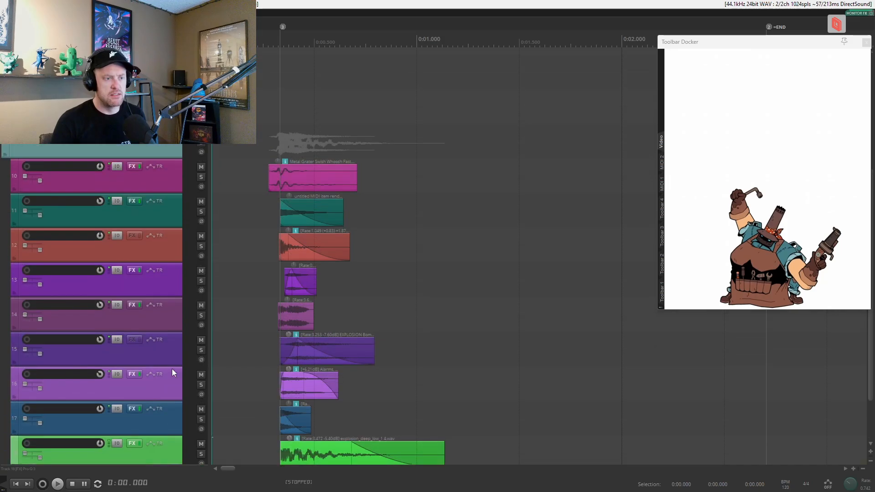
{"action": "scroll", "coordinate": [171, 368], "scroll_direction": "up", "scroll_amount": 3}
{"action": "scroll", "coordinate": [171, 369], "scroll_direction": "down", "scroll_amount": 4}
{"action": "scroll", "coordinate": [172, 368], "scroll_direction": "down", "scroll_amount": 1}
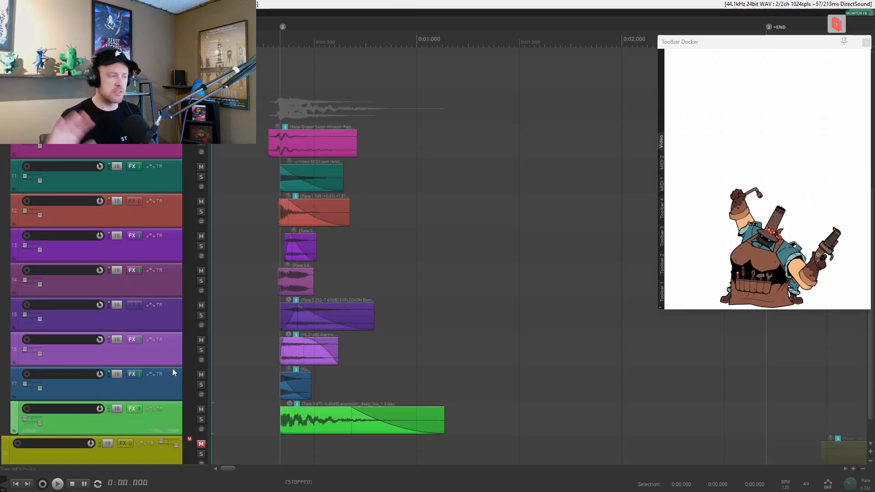
{"action": "scroll", "coordinate": [174, 360], "scroll_direction": "up", "scroll_amount": 3}
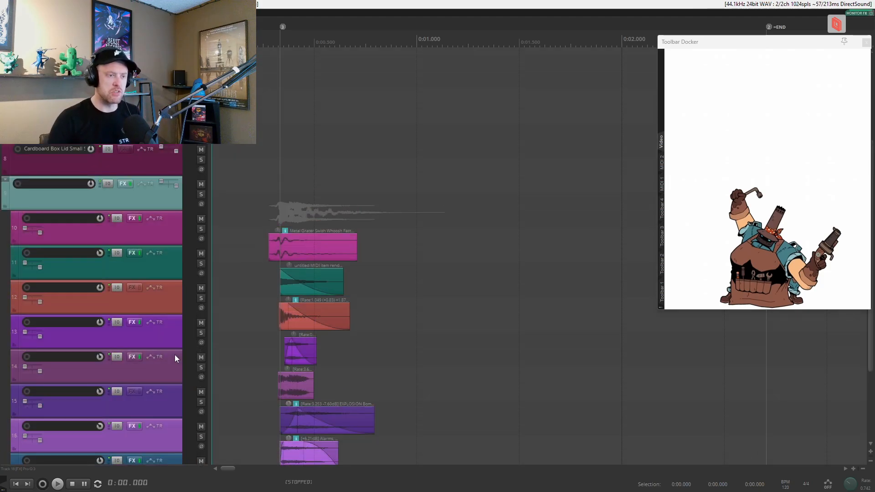
{"action": "scroll", "coordinate": [174, 358], "scroll_direction": "up", "scroll_amount": 4}
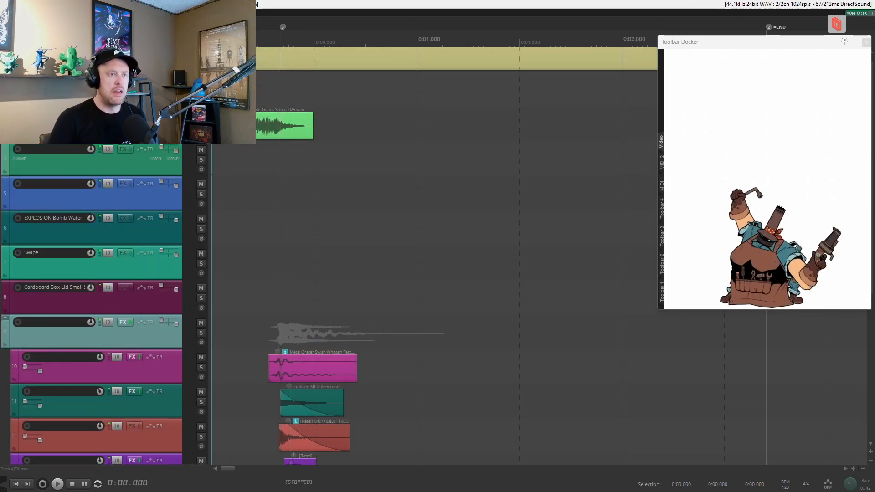
{"action": "left_click", "coordinate": [200, 125]}
{"action": "scroll", "coordinate": [339, 197], "scroll_direction": "down", "scroll_amount": 4}
{"action": "scroll", "coordinate": [356, 227], "scroll_direction": "up", "scroll_amount": 2}
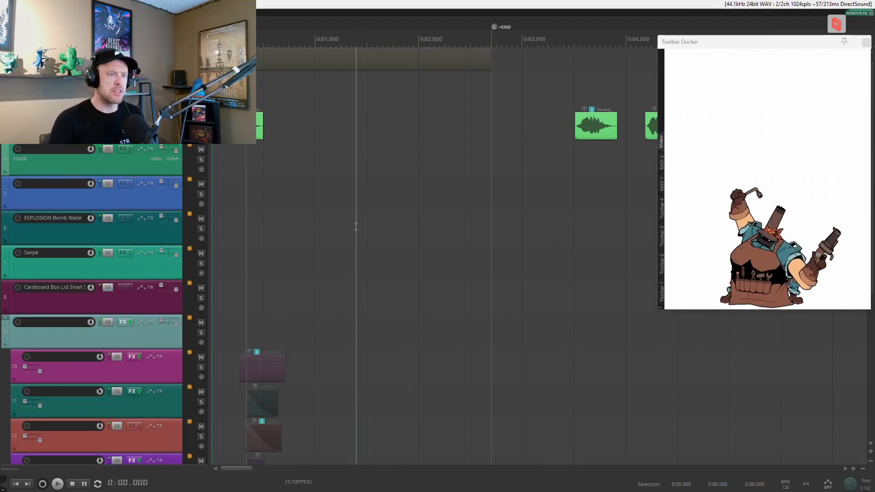
{"action": "scroll", "coordinate": [356, 227], "scroll_direction": "up", "scroll_amount": 6}
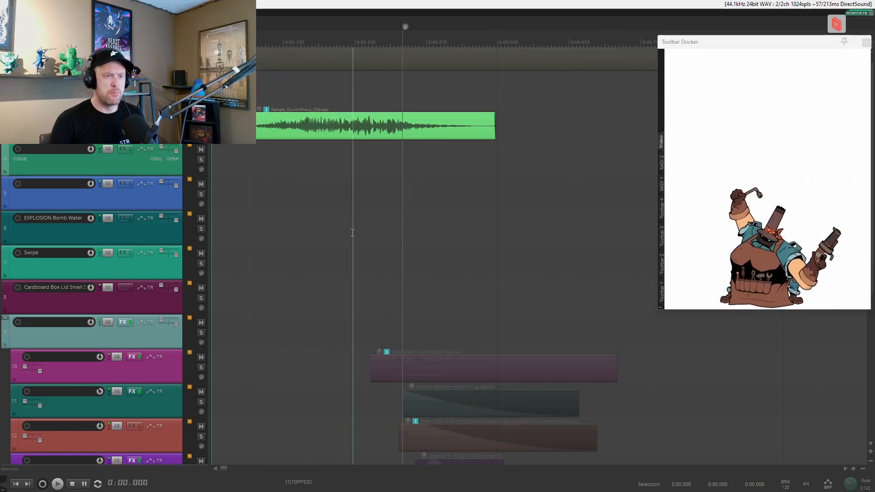
{"action": "scroll", "coordinate": [353, 232], "scroll_direction": "down", "scroll_amount": 2}
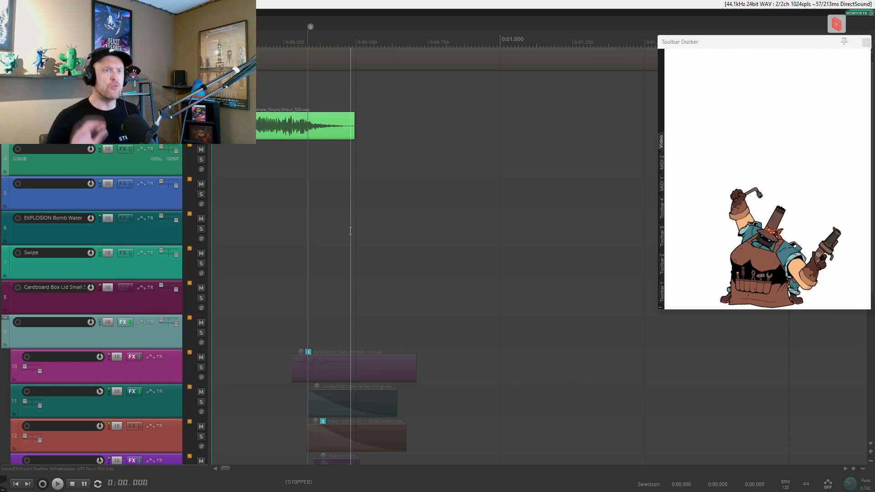
{"action": "scroll", "coordinate": [351, 231], "scroll_direction": "down", "scroll_amount": 6}
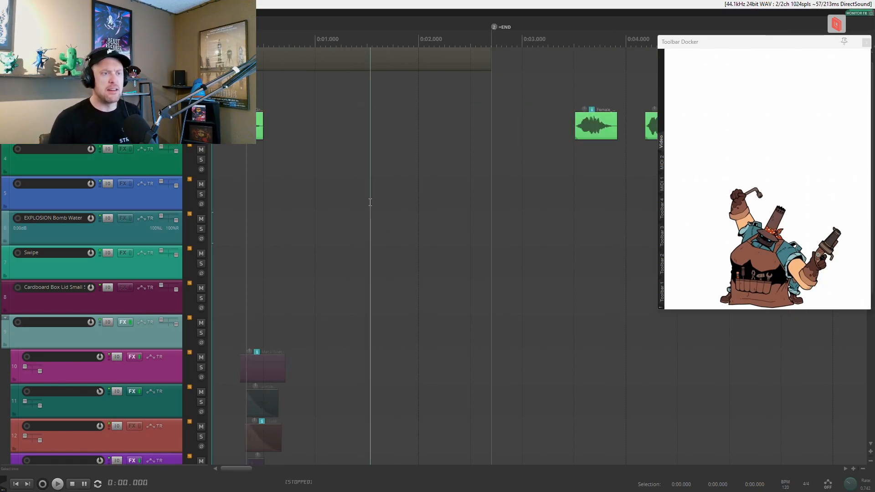
{"action": "scroll", "coordinate": [370, 202], "scroll_direction": "down", "scroll_amount": 2}
{"action": "key", "text": "space"}
{"action": "key", "text": "space"}
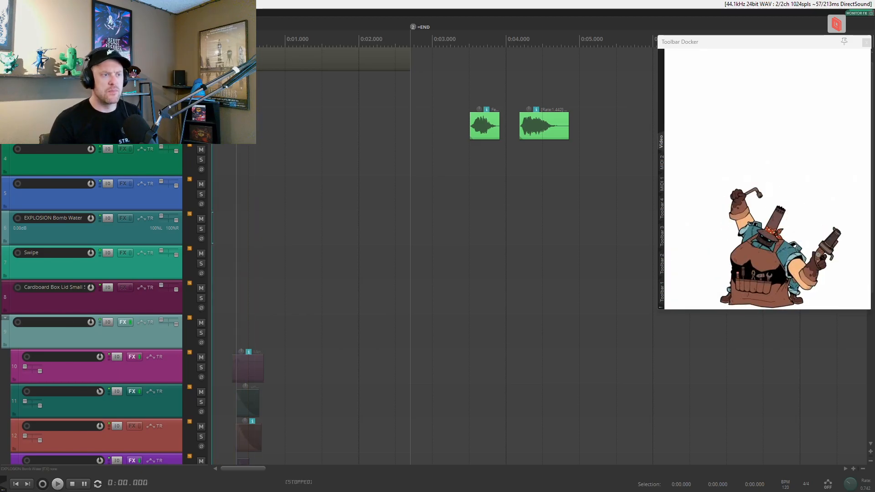
Examine the first female grunt clip on track 3 up close and audition it again soloed.
{"action": "scroll", "coordinate": [351, 174], "scroll_direction": "up", "scroll_amount": 10}
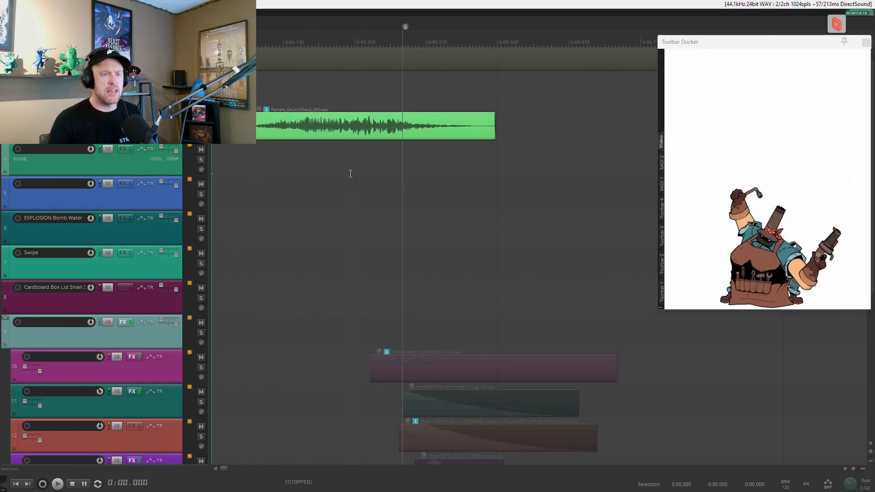
{"action": "scroll", "coordinate": [285, 167], "scroll_direction": "up", "scroll_amount": 2}
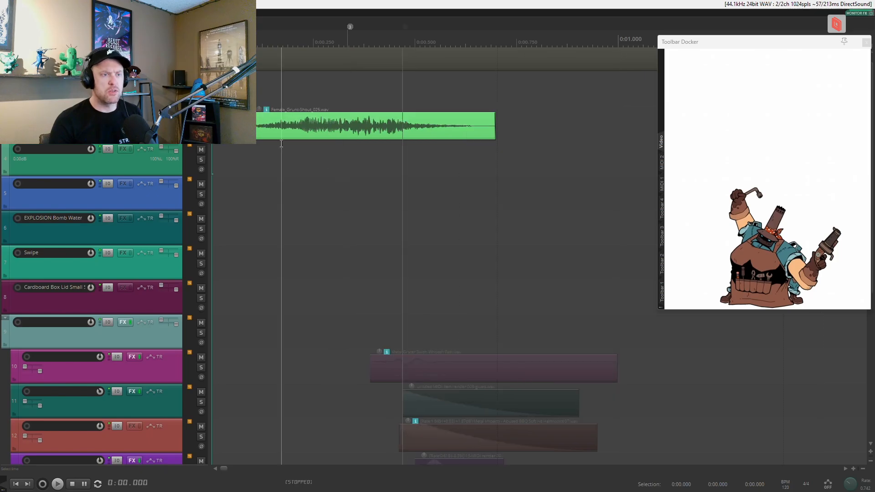
{"action": "scroll", "coordinate": [346, 160], "scroll_direction": "down", "scroll_amount": 4}
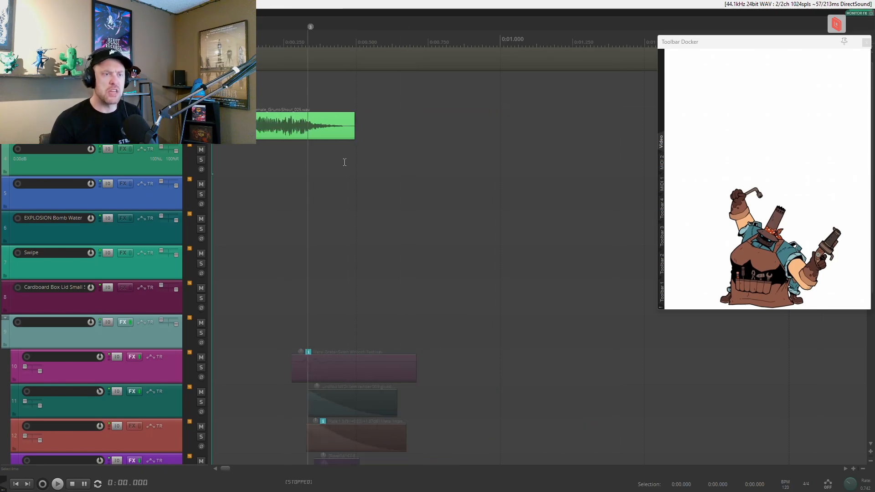
{"action": "key", "text": "space"}
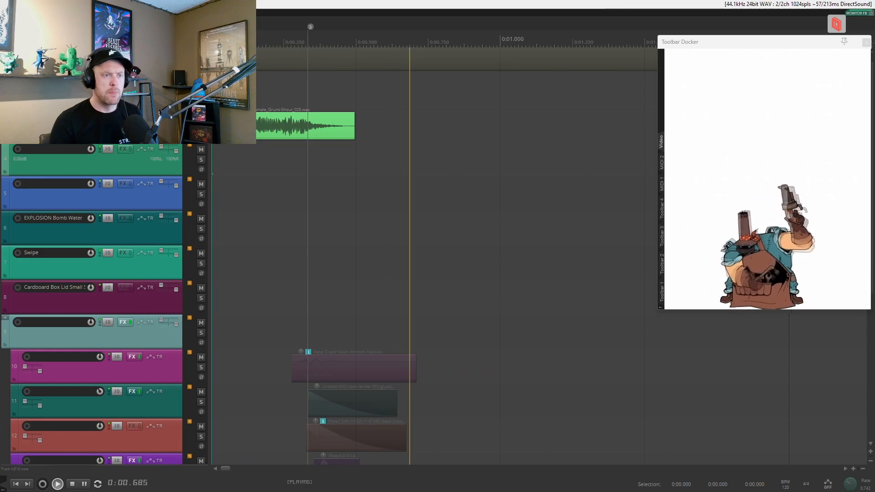
{"action": "key", "text": "space"}
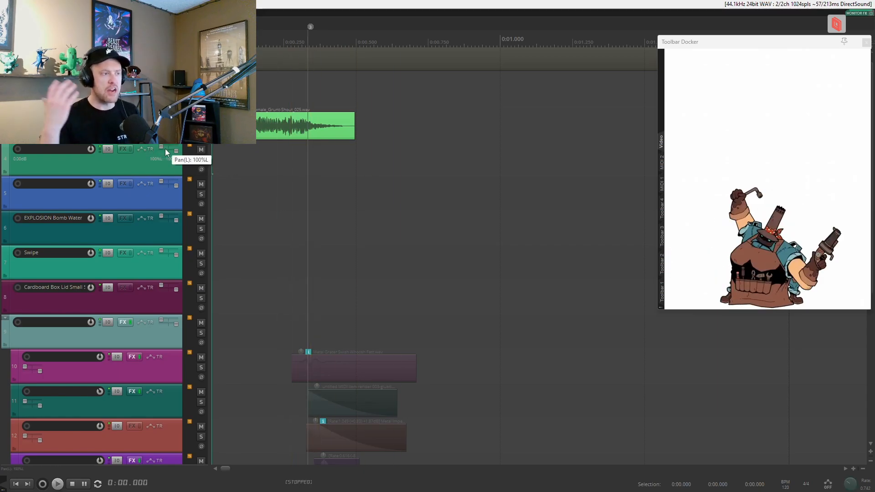
Audition the vocal with all five effects on track 3 bypassed, then enable only Pro-Q 3 and examine its EQ curve.
{"action": "scroll", "coordinate": [162, 252], "scroll_direction": "down", "scroll_amount": 6}
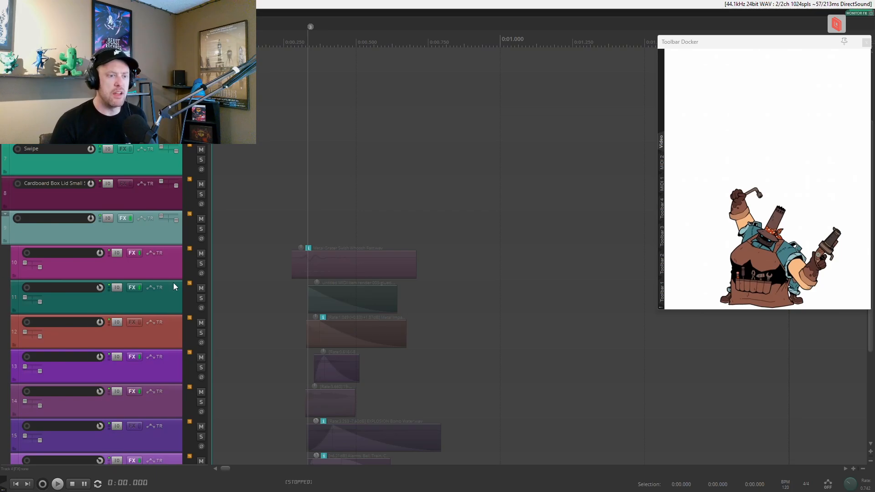
{"action": "scroll", "coordinate": [173, 284], "scroll_direction": "up", "scroll_amount": 6}
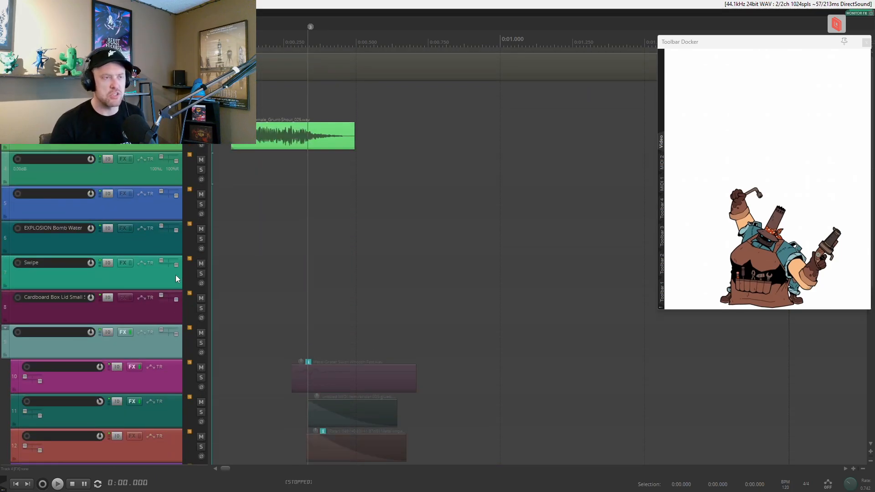
{"action": "mouse_move", "coordinate": [849, 489]}
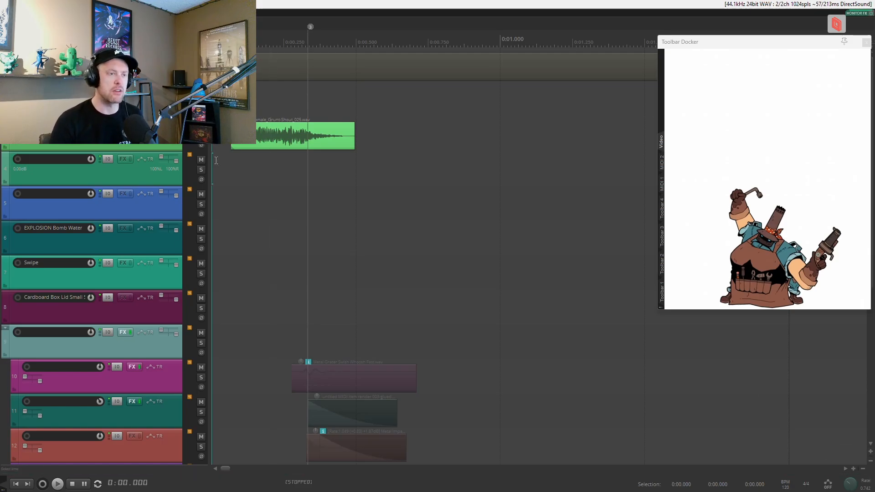
{"action": "scroll", "coordinate": [158, 148], "scroll_direction": "down", "scroll_amount": 3}
{"action": "left_click", "coordinate": [123, 125]}
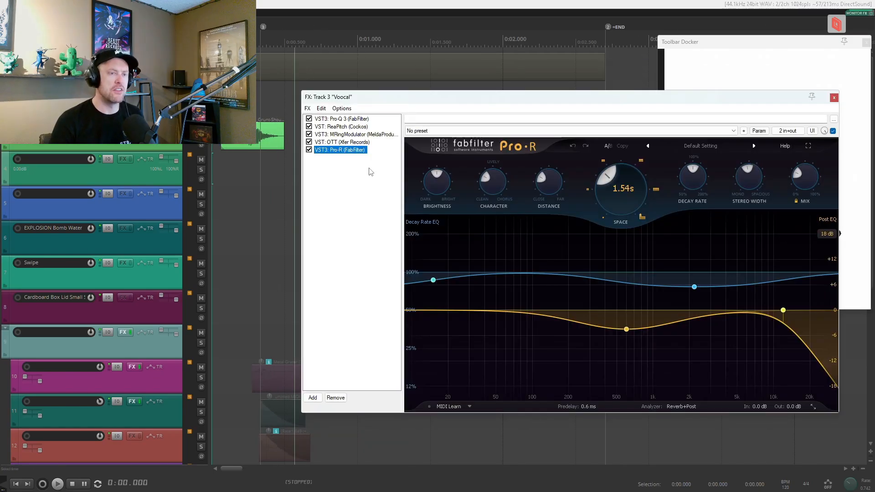
{"action": "left_click_drag", "start_coordinate": [309, 119], "coordinate": [304, 174]}
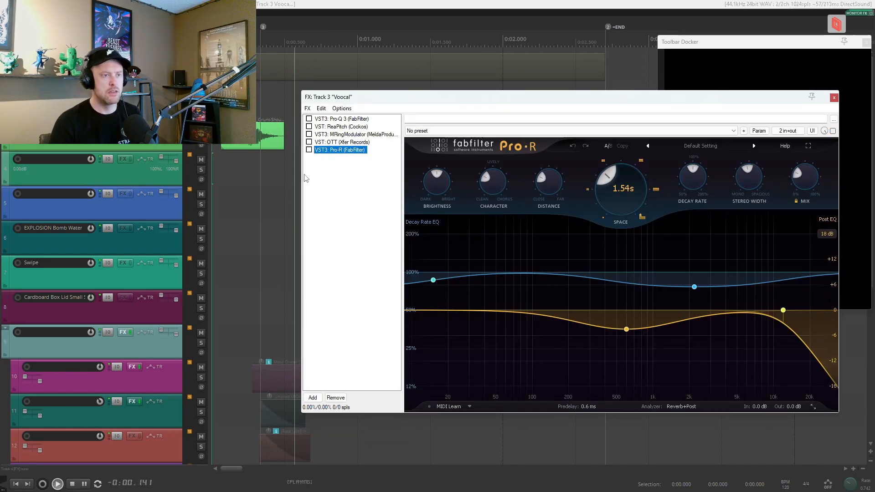
{"action": "left_click", "coordinate": [309, 119]}
{"action": "left_click", "coordinate": [332, 119]}
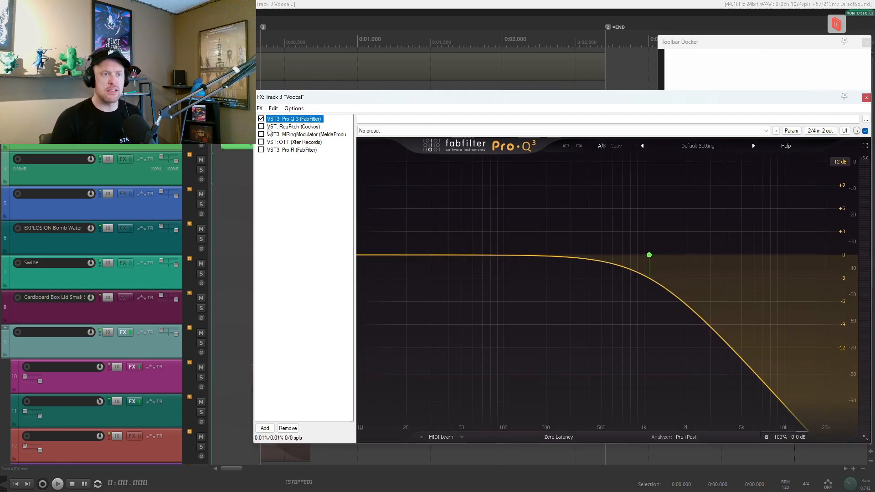
Enable only ReaPitch on the vocal track, review its three pitch shifters, and audition the processed vocal.
{"action": "left_click", "coordinate": [285, 127]}
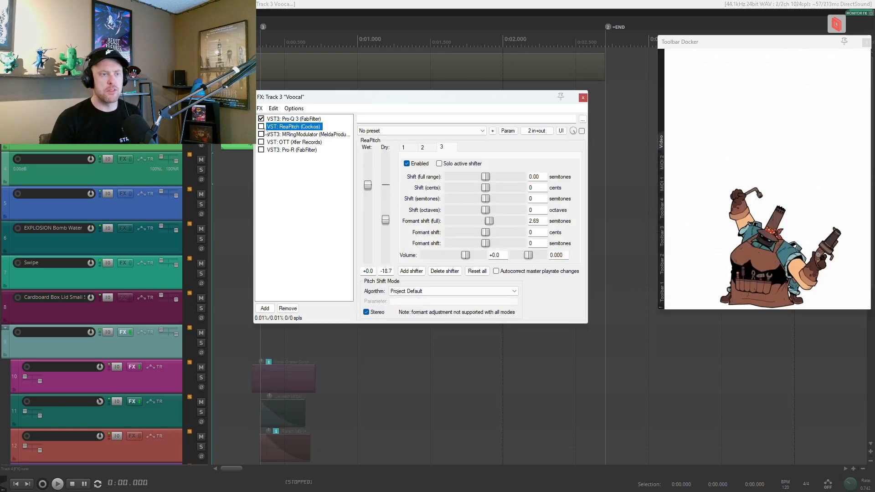
{"action": "left_click", "coordinate": [261, 118]}
{"action": "left_click", "coordinate": [261, 126]}
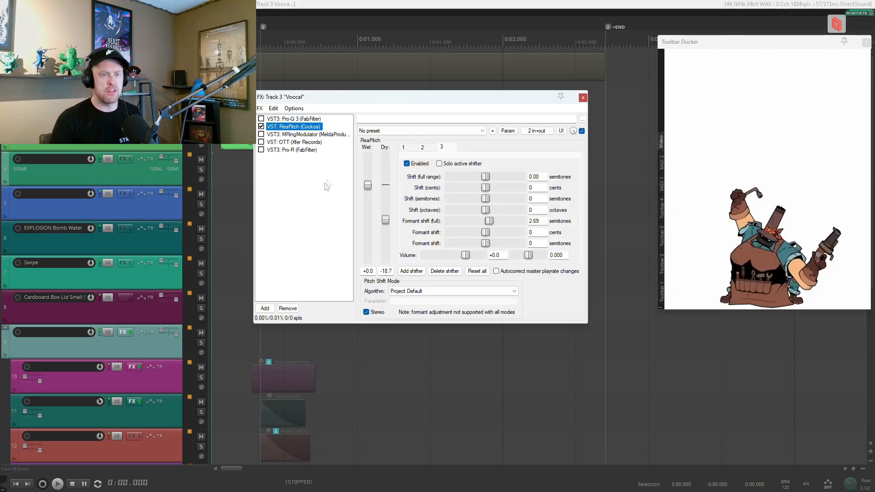
{"action": "left_click", "coordinate": [404, 147]}
{"action": "left_click", "coordinate": [441, 147]}
{"action": "left_click", "coordinate": [420, 149]}
{"action": "left_click", "coordinate": [404, 147]}
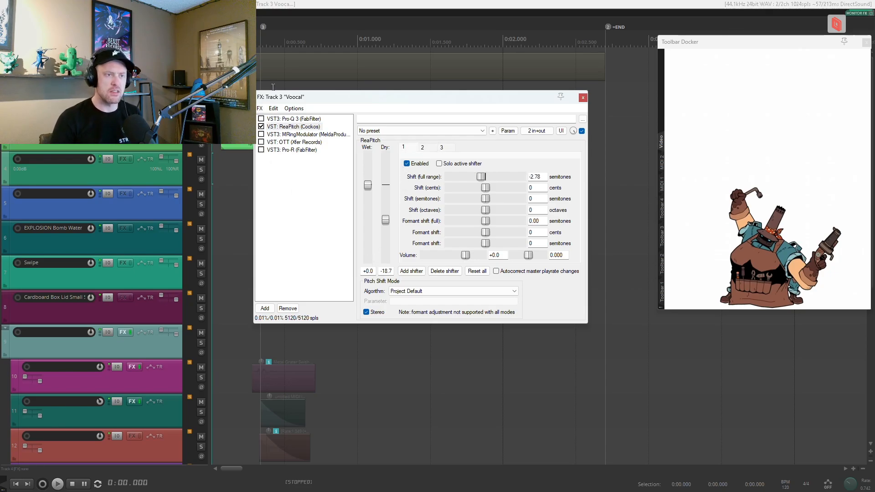
{"action": "left_click_drag", "start_coordinate": [332, 104], "coordinate": [393, 106]}
{"action": "key", "text": "space"}
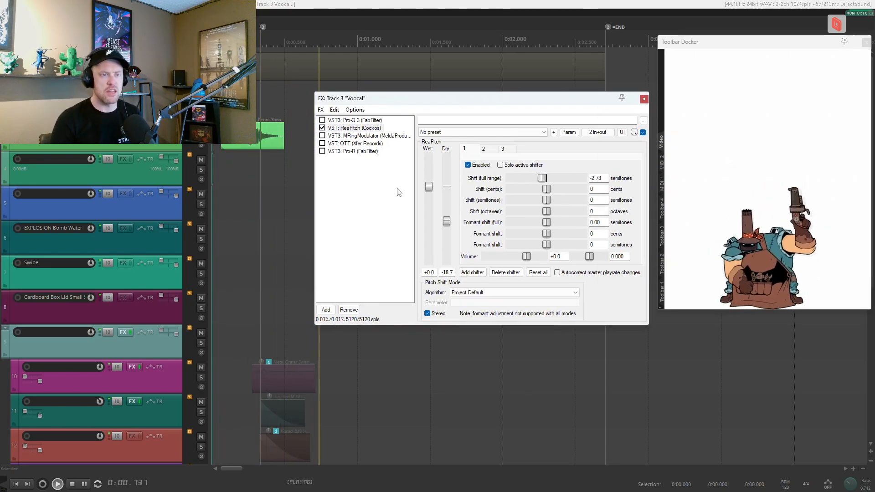
{"action": "key", "text": "space"}
Enable only MRingModulator on the vocal track and examine its oscillator settings.
{"action": "left_click", "coordinate": [322, 127]}
{"action": "left_click", "coordinate": [323, 135]}
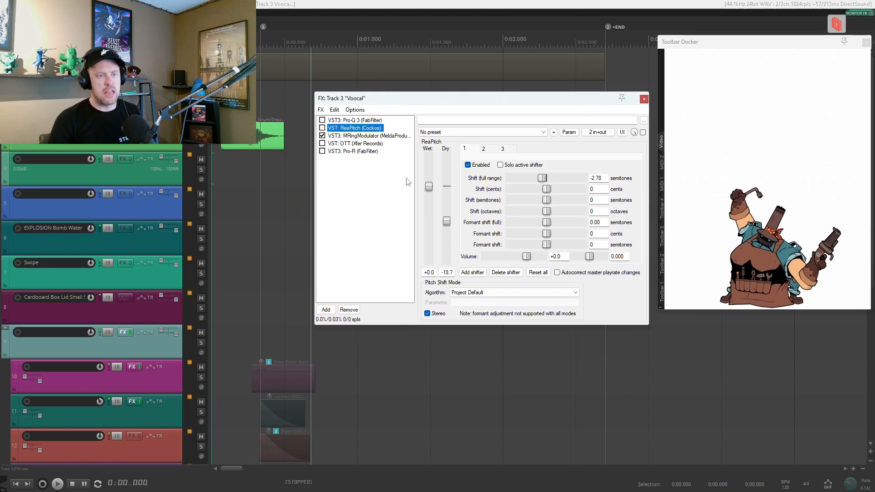
{"action": "left_click", "coordinate": [363, 135]}
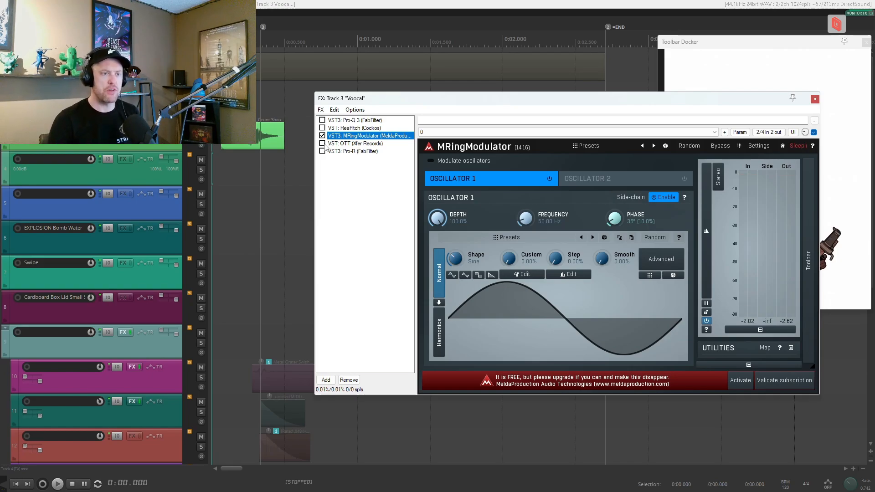
Enable only OTT on the vocal track, review its compressor settings, and audition the result.
{"action": "left_click", "coordinate": [334, 130]}
{"action": "left_click", "coordinate": [323, 137]}
{"action": "left_click", "coordinate": [322, 143]}
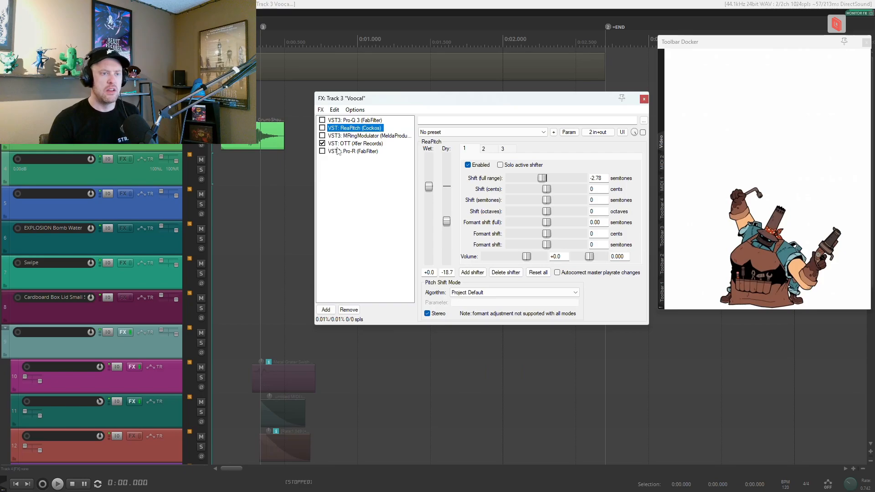
{"action": "left_click", "coordinate": [340, 144]}
{"action": "key", "text": "space"}
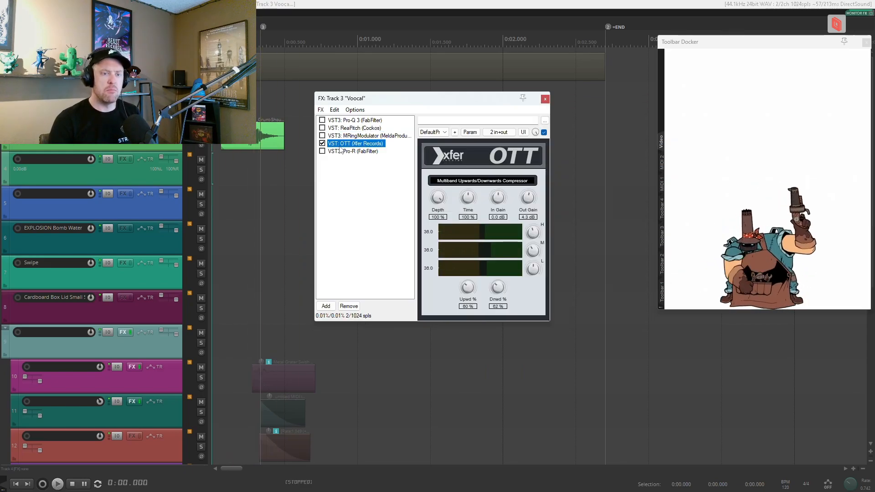
{"action": "key", "text": "space"}
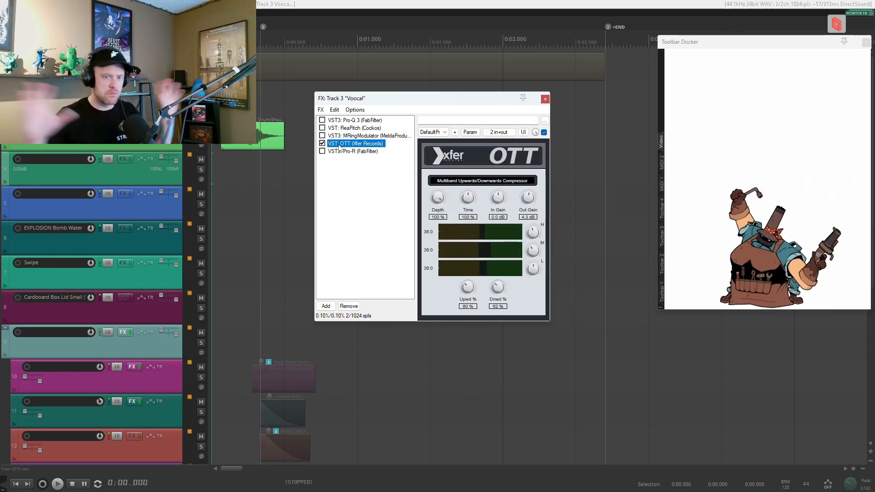
Enable Pro-R and the other four effects on the vocal track and audition the vocal through the complete chain.
{"action": "left_click", "coordinate": [322, 143]}
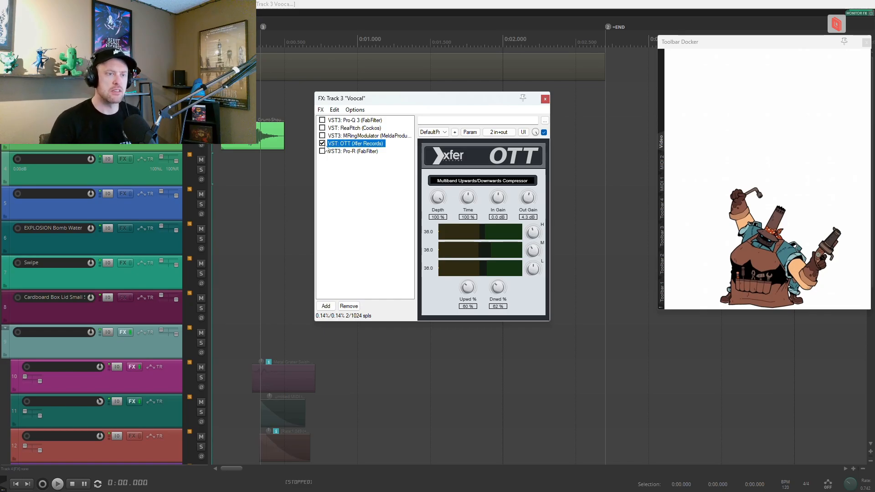
{"action": "left_click", "coordinate": [322, 151]}
{"action": "left_click", "coordinate": [322, 120]}
{"action": "left_click", "coordinate": [322, 127]}
{"action": "left_click", "coordinate": [322, 135]}
{"action": "left_click", "coordinate": [323, 143]}
{"action": "key", "text": "space"}
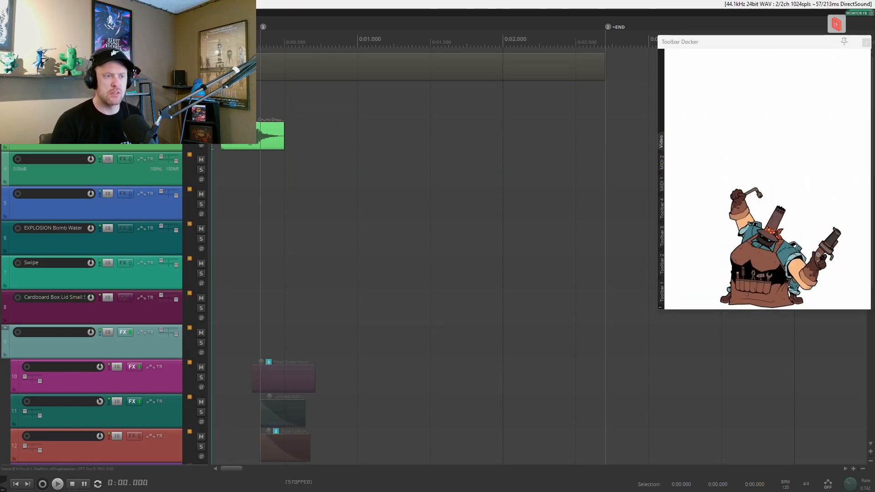
Clear the vocal track's solo and play the full layered mix.
{"action": "left_click", "coordinate": [201, 135]}
{"action": "scroll", "coordinate": [356, 154], "scroll_direction": "down", "scroll_amount": 3}
{"action": "left_click", "coordinate": [382, 175]}
{"action": "key", "text": "space"}
{"action": "scroll", "coordinate": [381, 176], "scroll_direction": "up", "scroll_amount": 1}
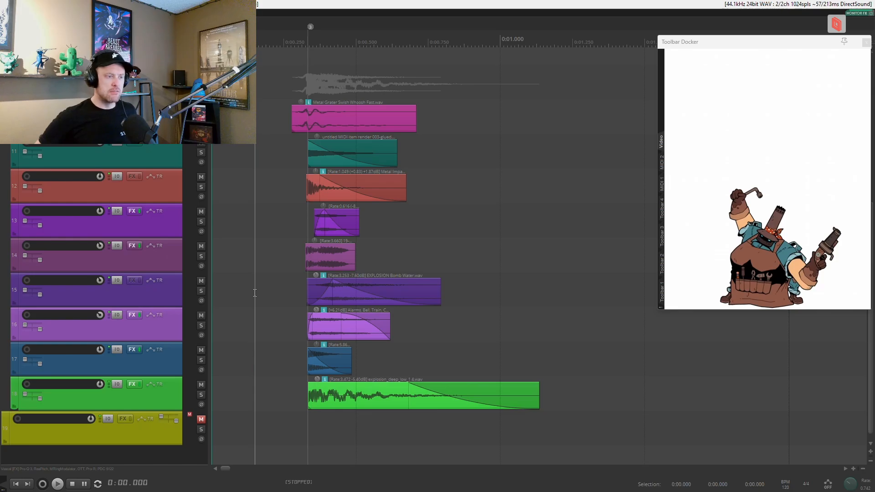
{"action": "left_click", "coordinate": [303, 237]}
{"action": "key", "text": "space"}
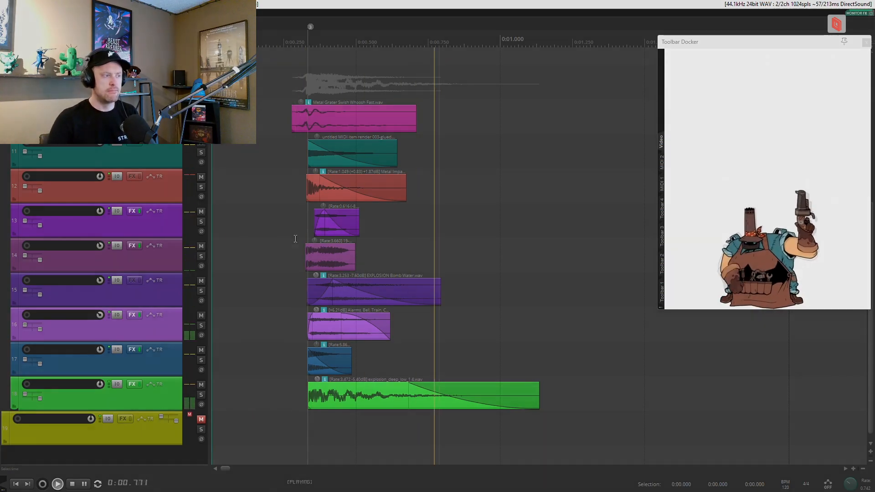